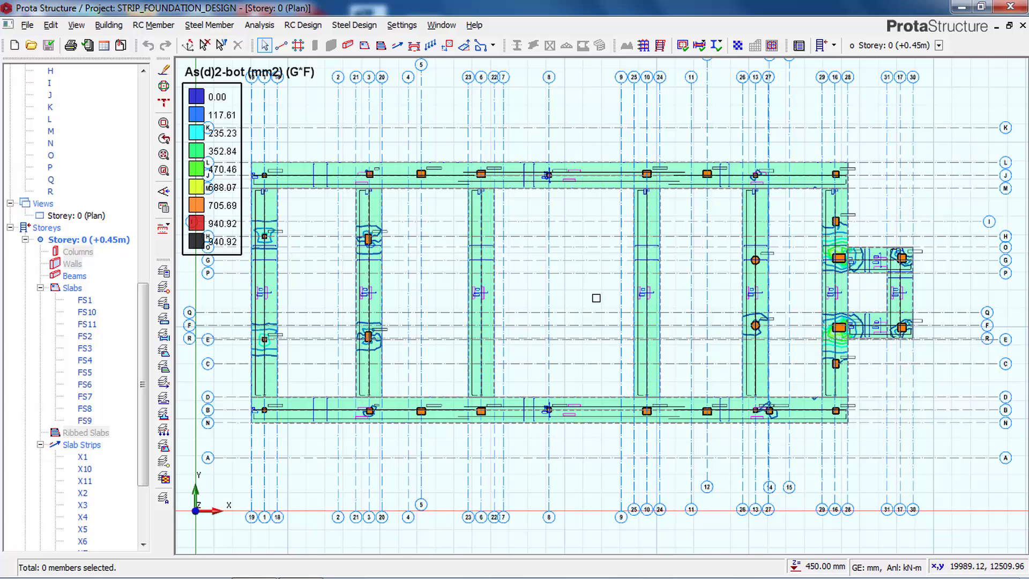
# Zoom in and out around the foundation plan to inspect the columns.
pyautogui.scroll(-1, 565, 292)
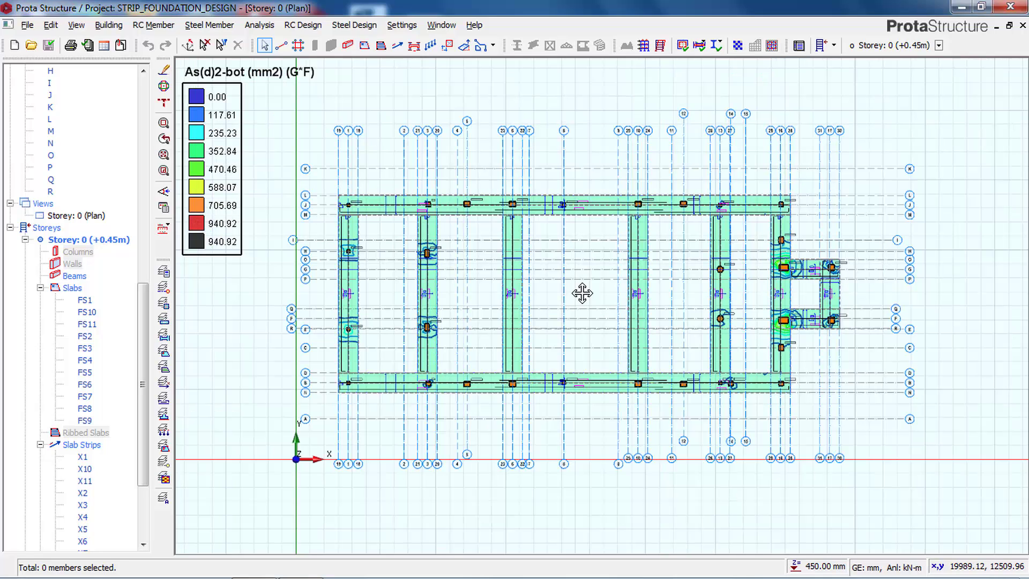
pyautogui.scroll(1, 589, 311)
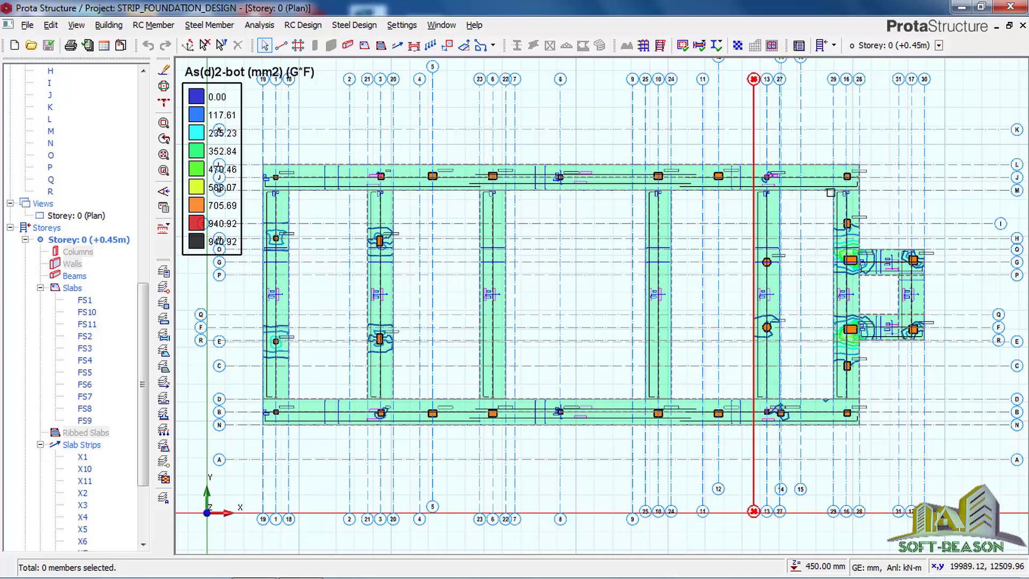
pyautogui.scroll(1, 824, 180)
pyautogui.scroll(1, 832, 205)
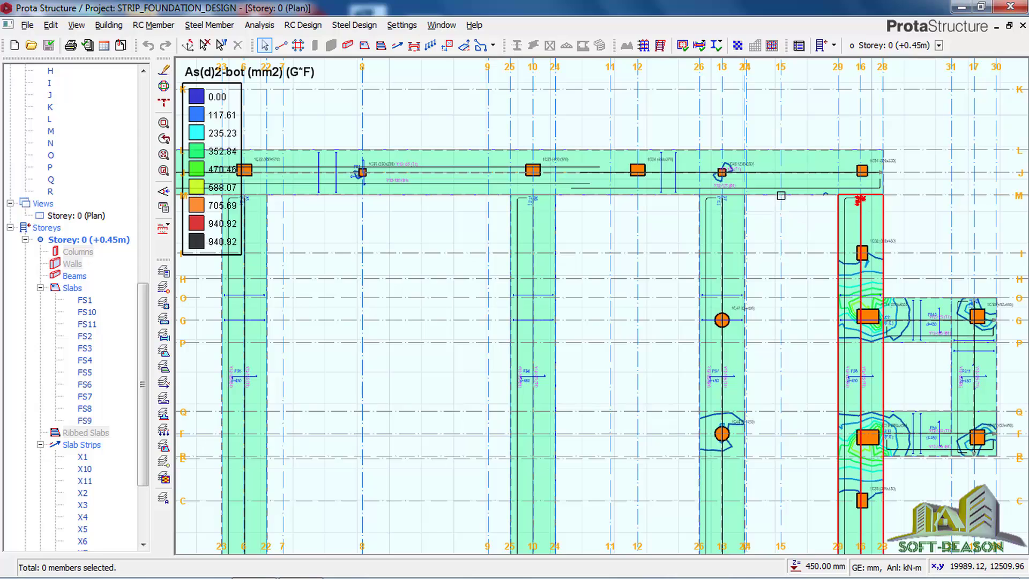
pyautogui.scroll(-3, 822, 157)
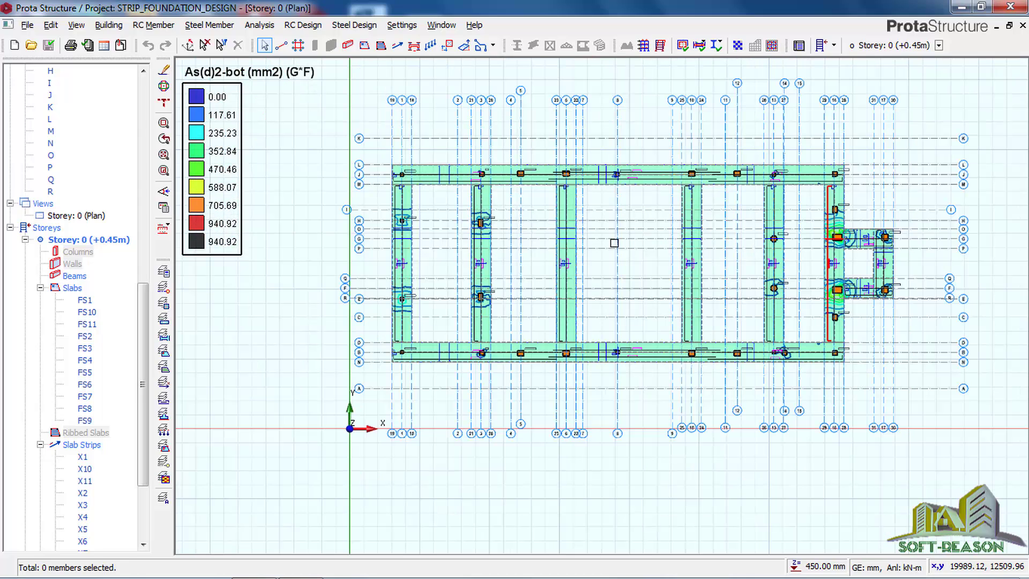
pyautogui.scroll(1, 675, 206)
pyautogui.scroll(1, 675, 205)
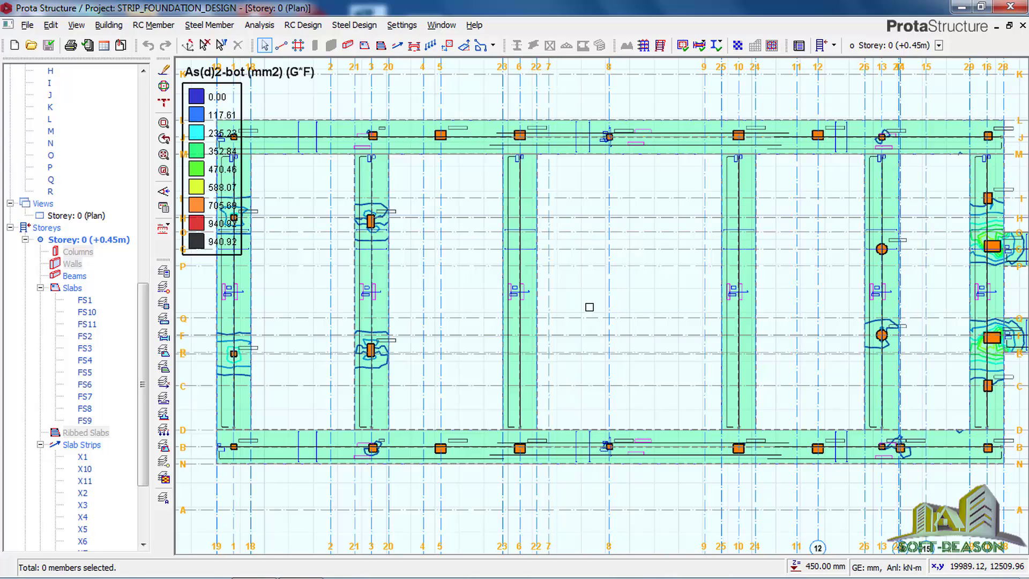
pyautogui.scroll(-1, 582, 320)
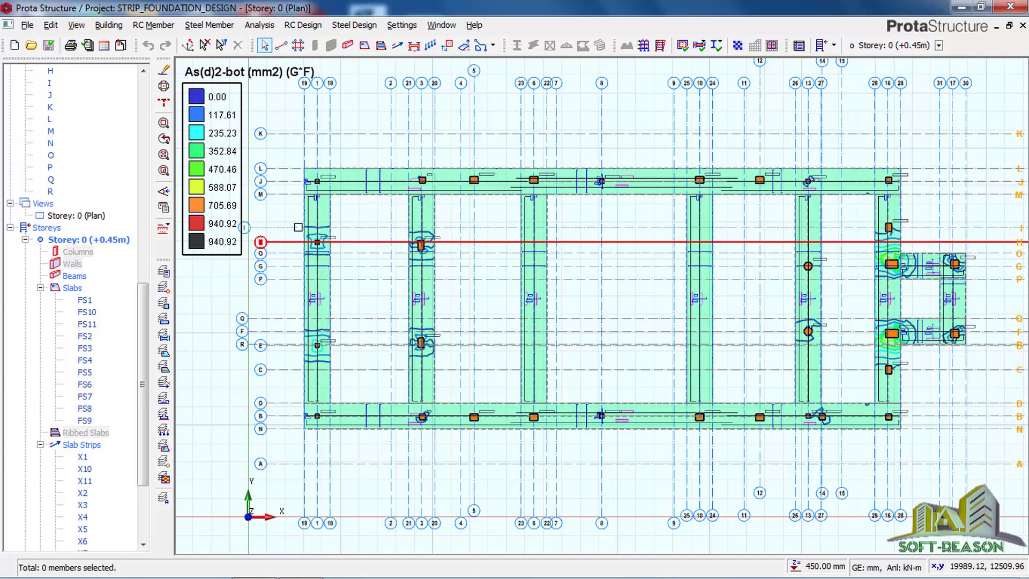
pyautogui.scroll(1, 322, 209)
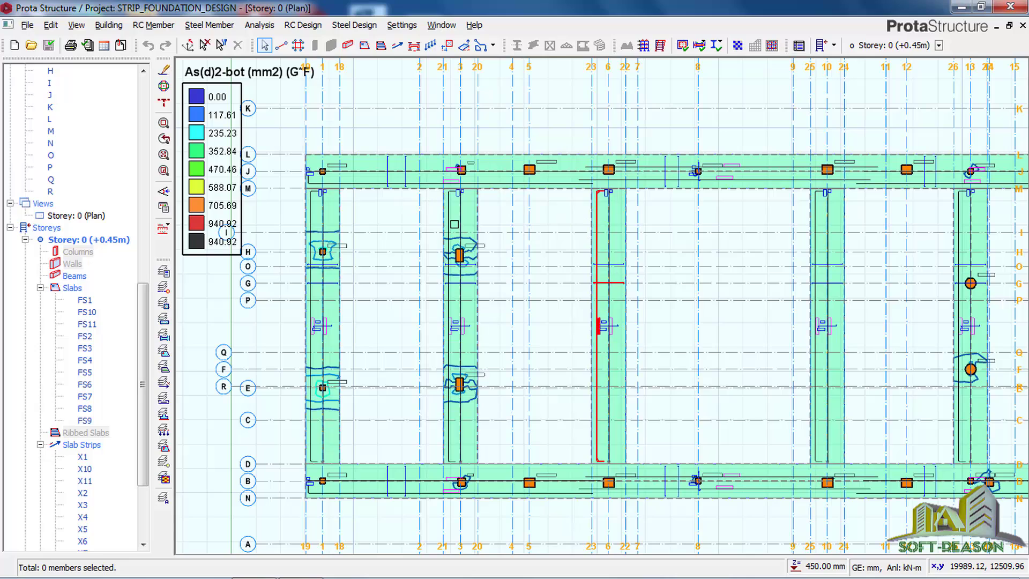
pyautogui.scroll(-1, 517, 227)
pyautogui.scroll(-1, 613, 252)
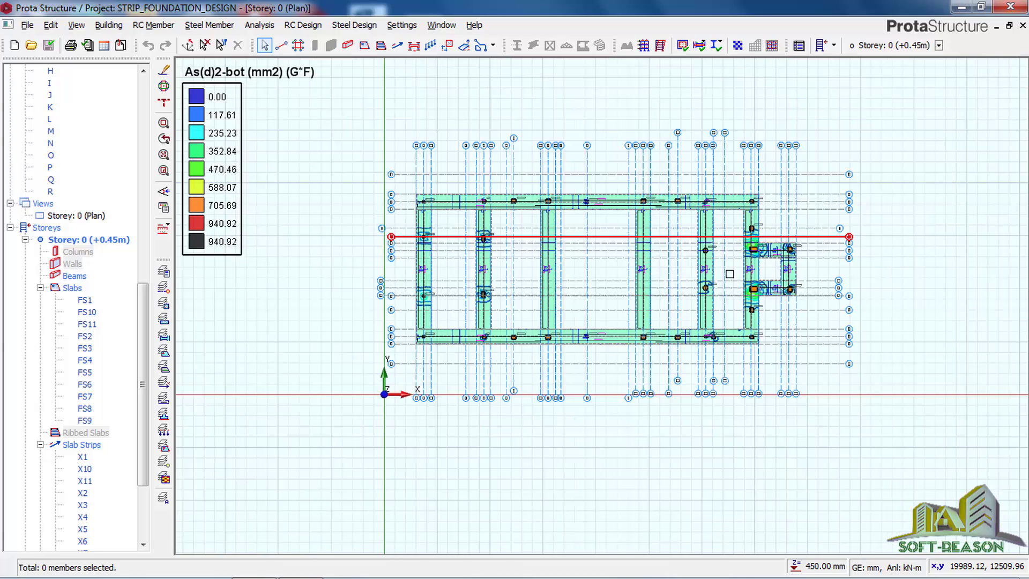
pyautogui.scroll(1, 610, 234)
pyautogui.scroll(1, 551, 238)
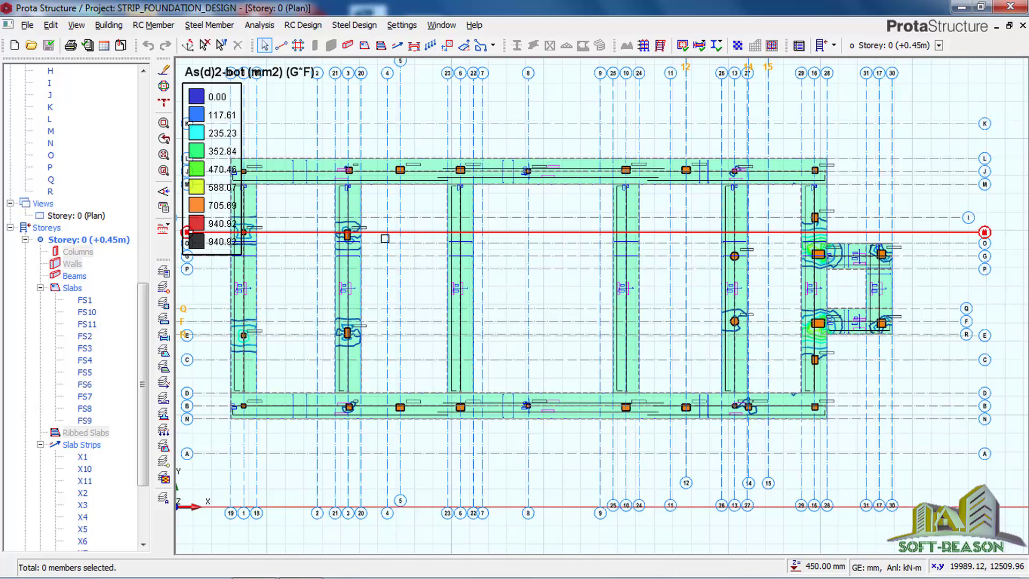
pyautogui.scroll(-1, 603, 265)
pyautogui.scroll(-1, 603, 267)
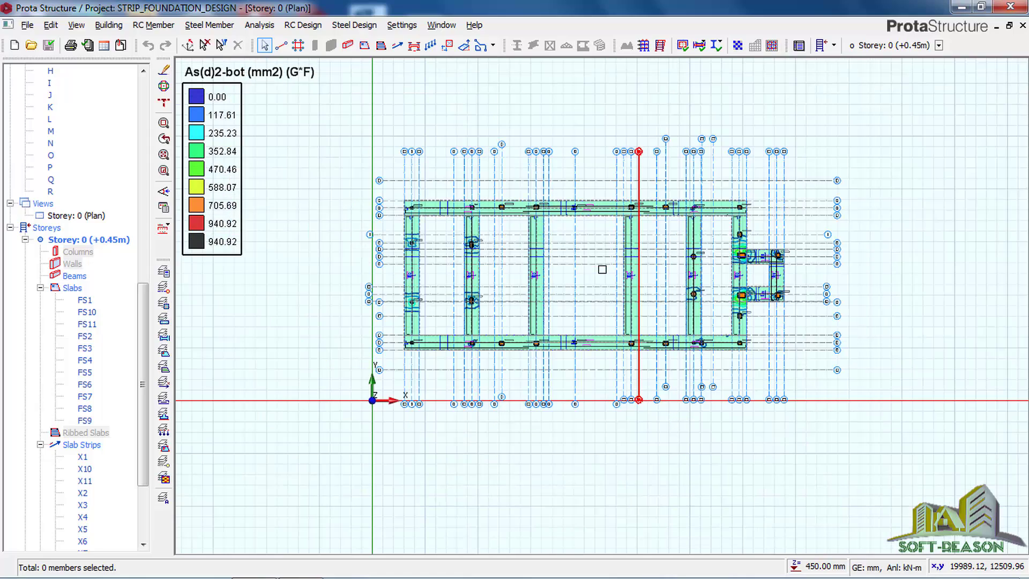
pyautogui.scroll(1, 602, 262)
pyautogui.scroll(1, 644, 209)
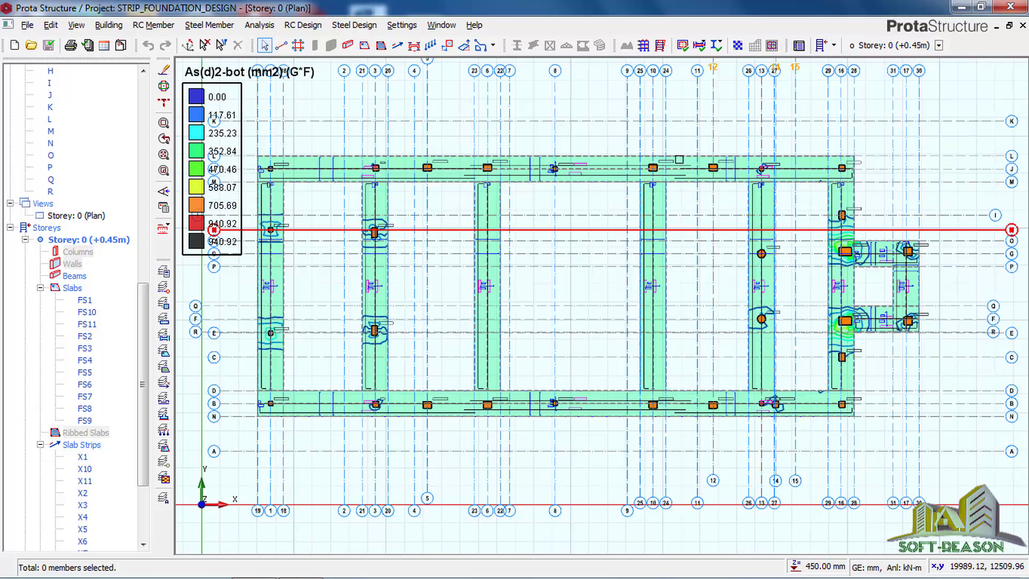
pyautogui.scroll(1, 654, 156)
pyautogui.scroll(4, 651, 174)
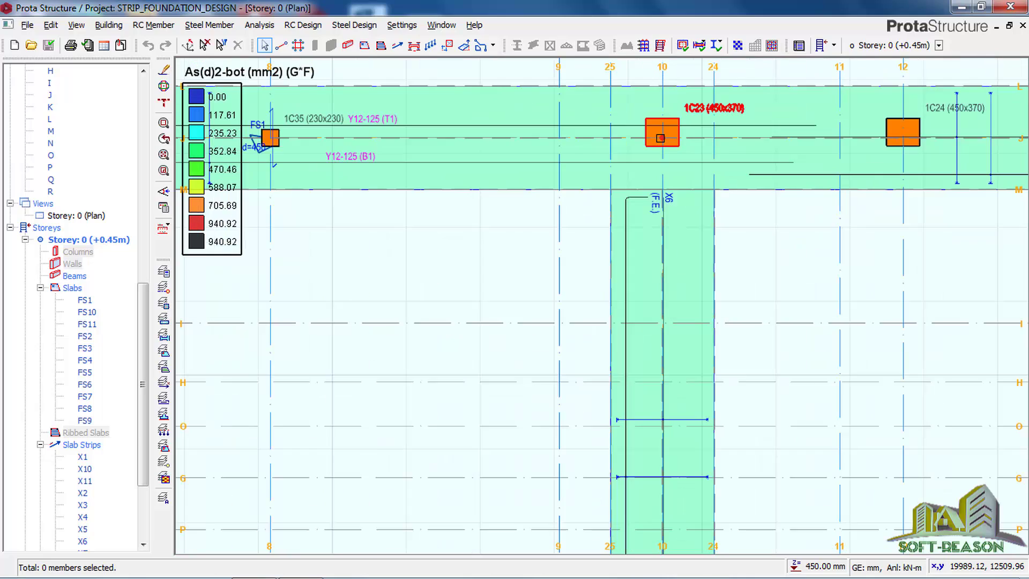
pyautogui.scroll(1, 674, 143)
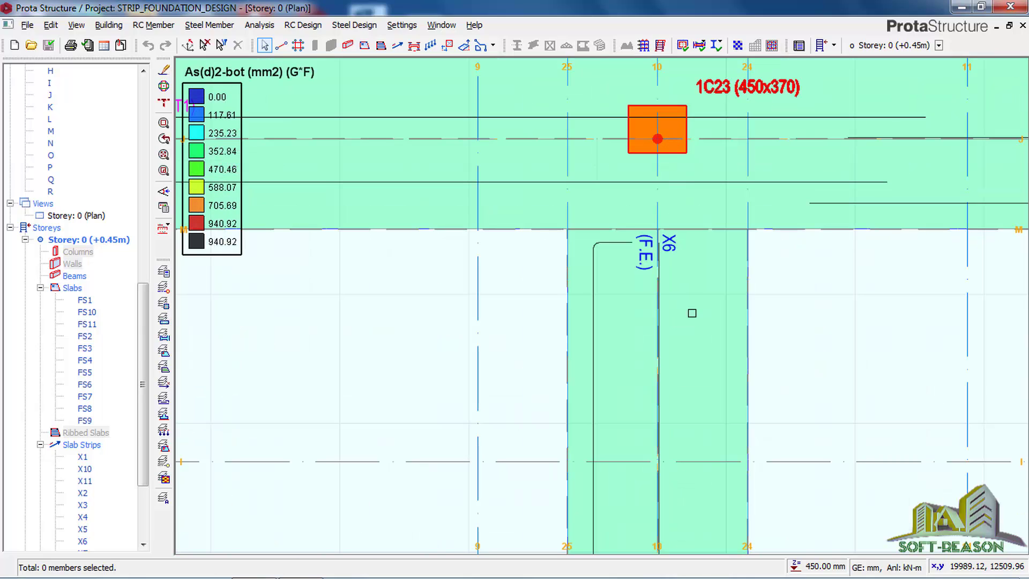
pyautogui.scroll(-4, 466, 191)
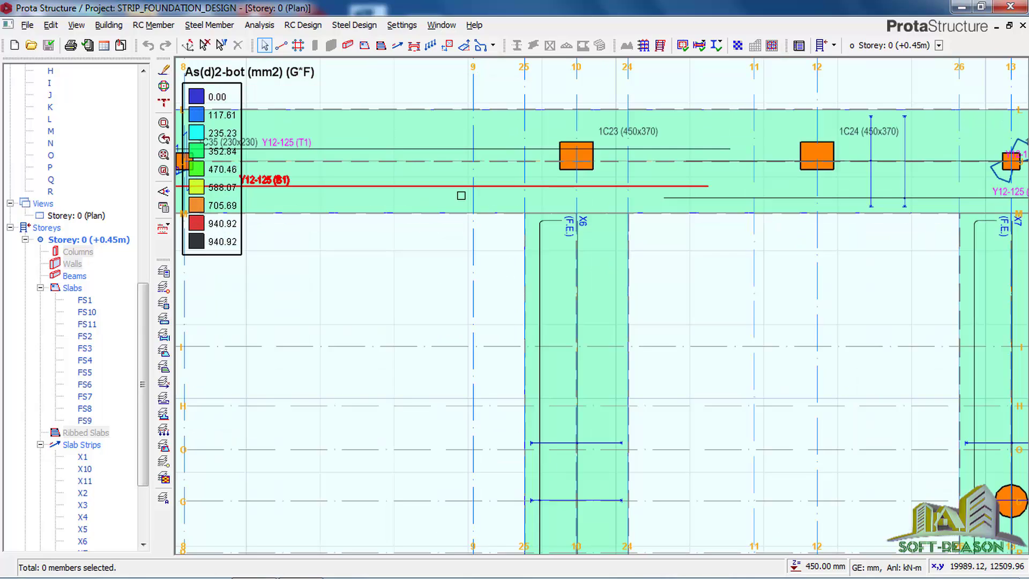
pyautogui.scroll(-3, 632, 188)
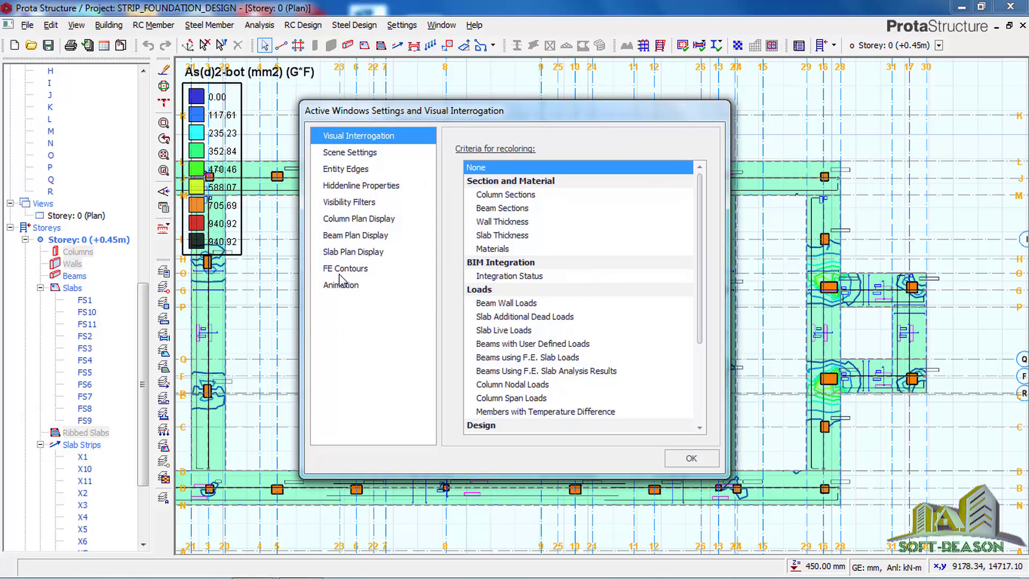
# In Column Plan Display, show axial load, bending moment and shear force for G+Q *F.
pyautogui.click(351, 222)
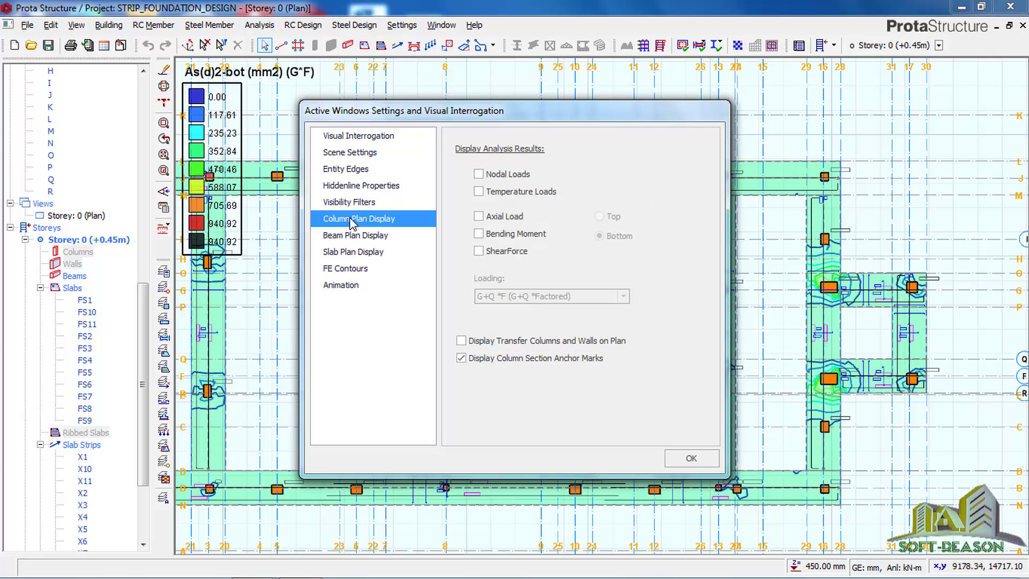
pyautogui.click(486, 218)
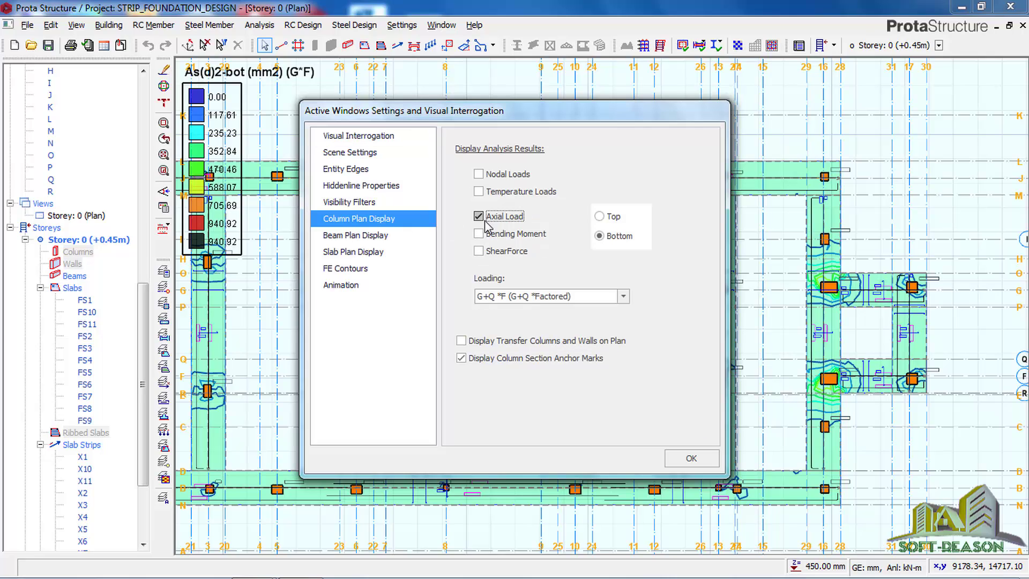
pyautogui.click(623, 298)
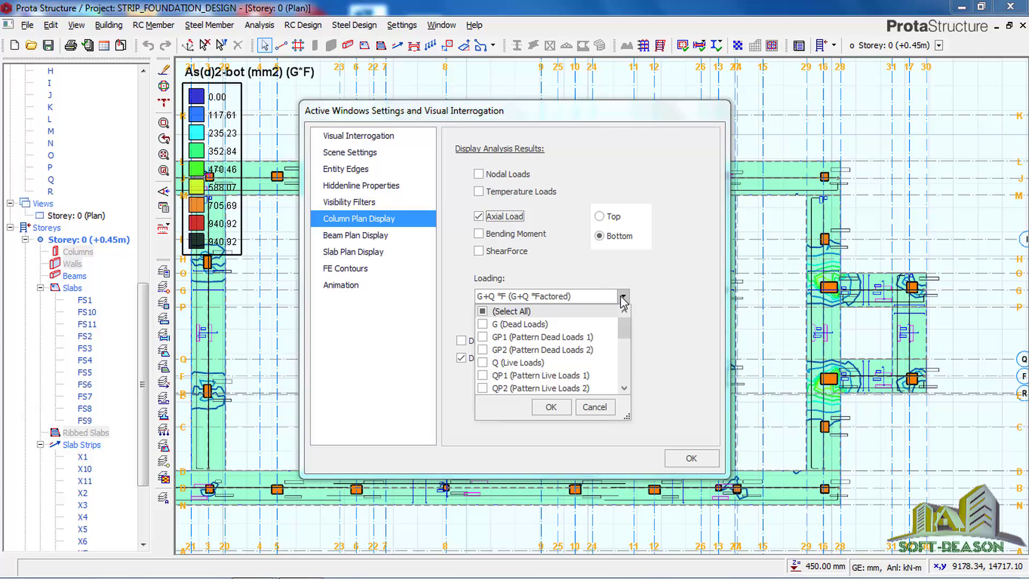
pyautogui.scroll(-5, 530, 362)
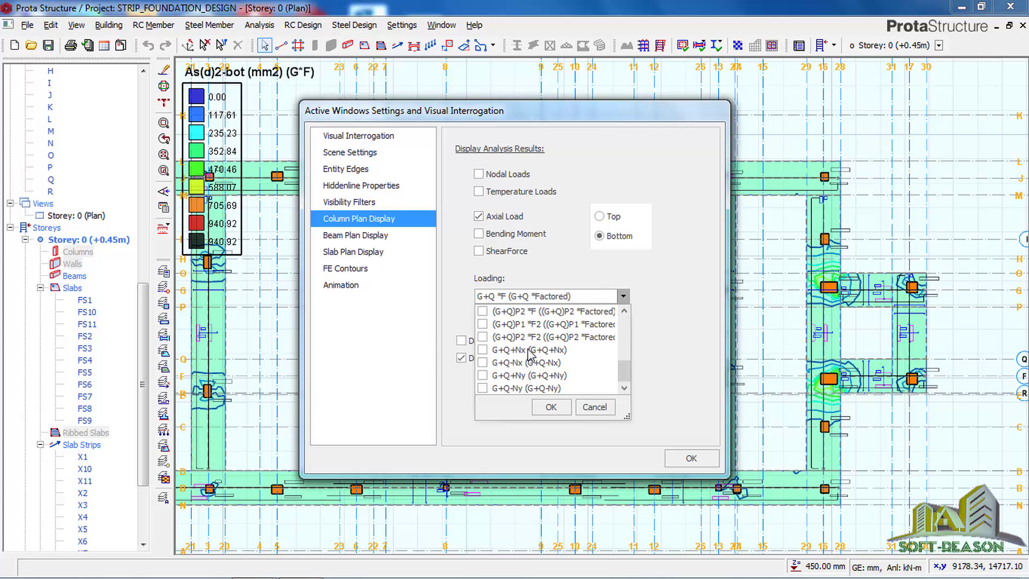
pyautogui.scroll(4, 534, 356)
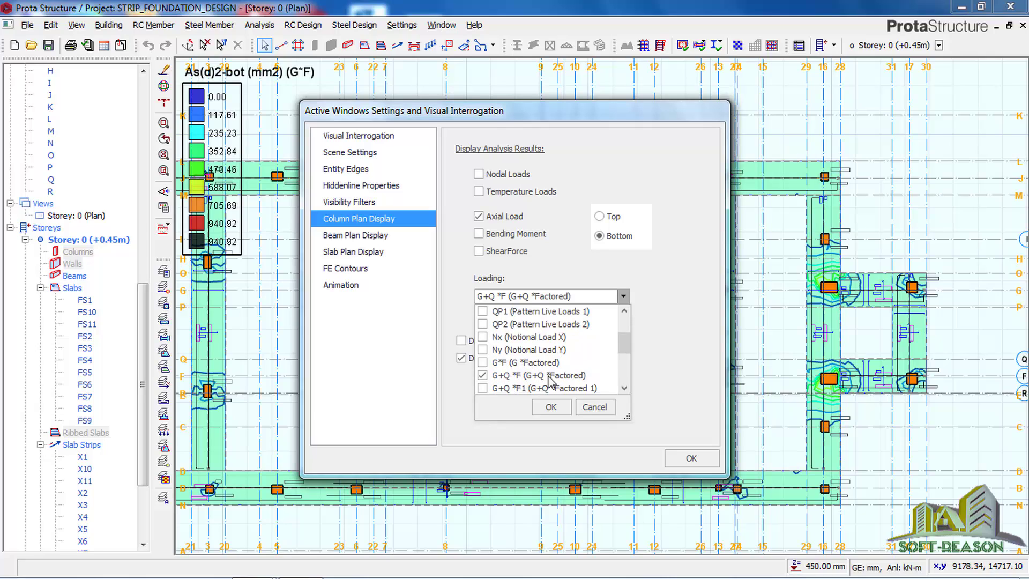
pyautogui.click(498, 381)
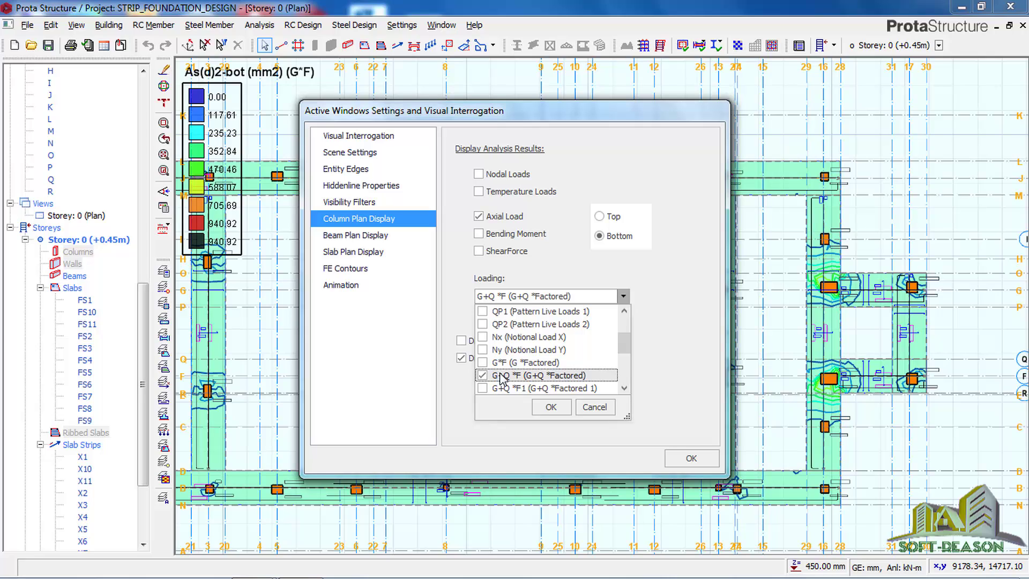
pyautogui.click(551, 408)
pyautogui.click(552, 410)
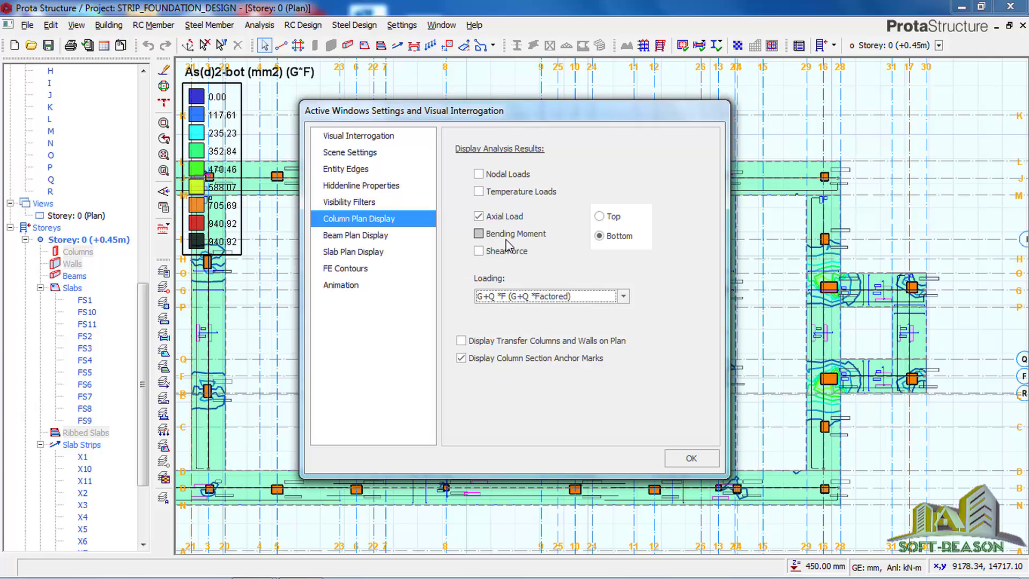
pyautogui.click(478, 241)
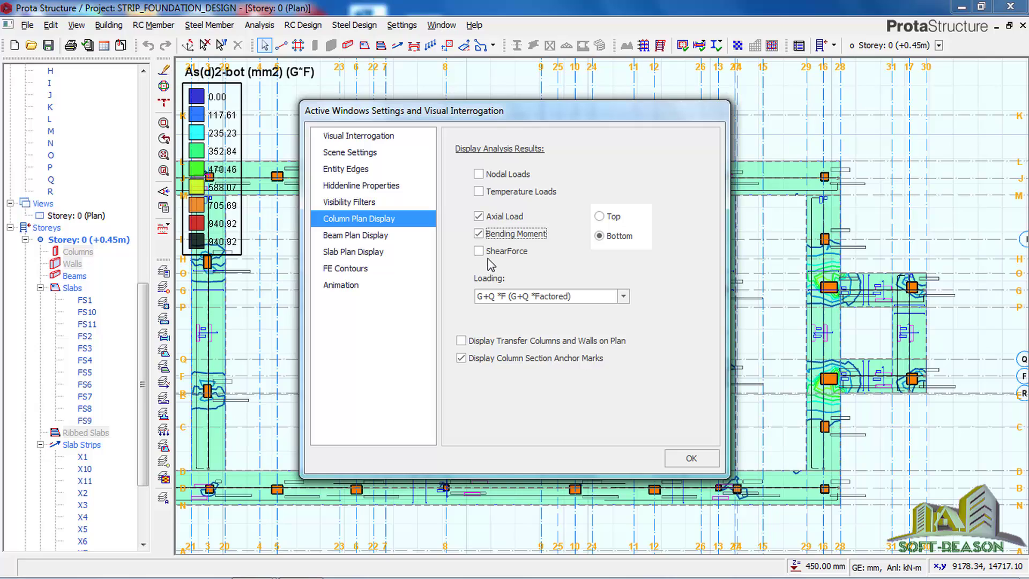
pyautogui.click(486, 259)
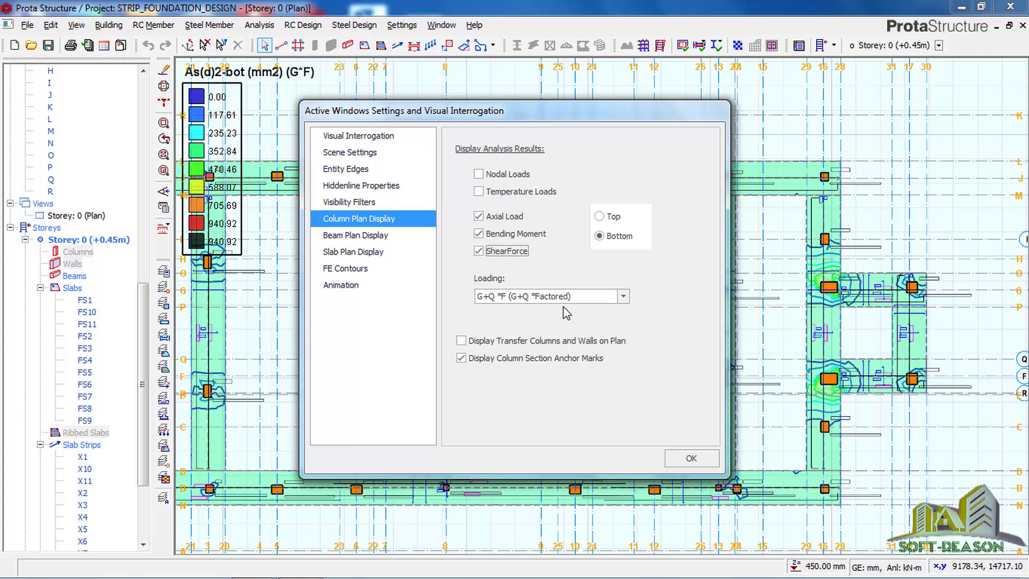
pyautogui.click(696, 464)
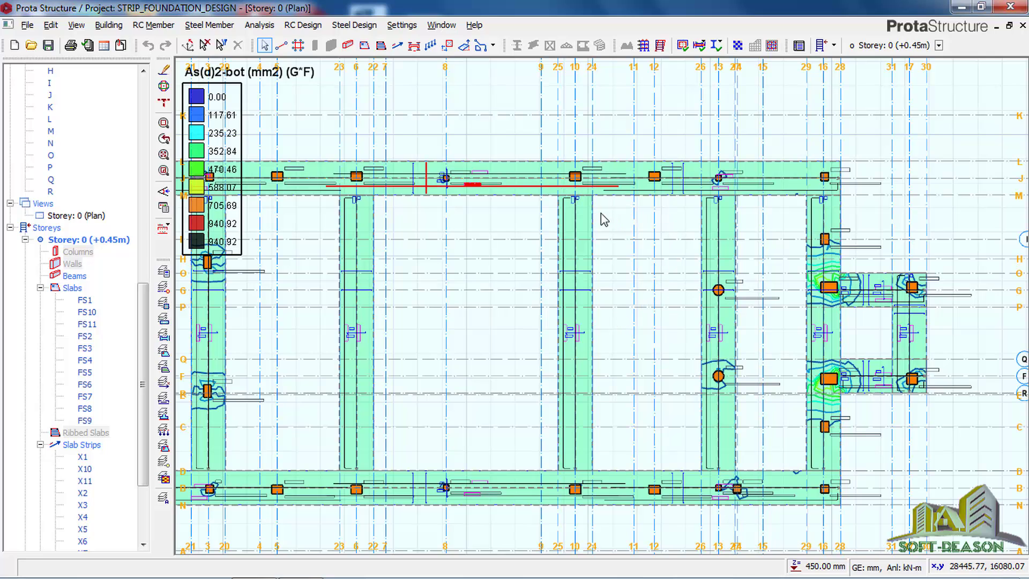
pyautogui.scroll(1, 594, 177)
pyautogui.scroll(2, 594, 174)
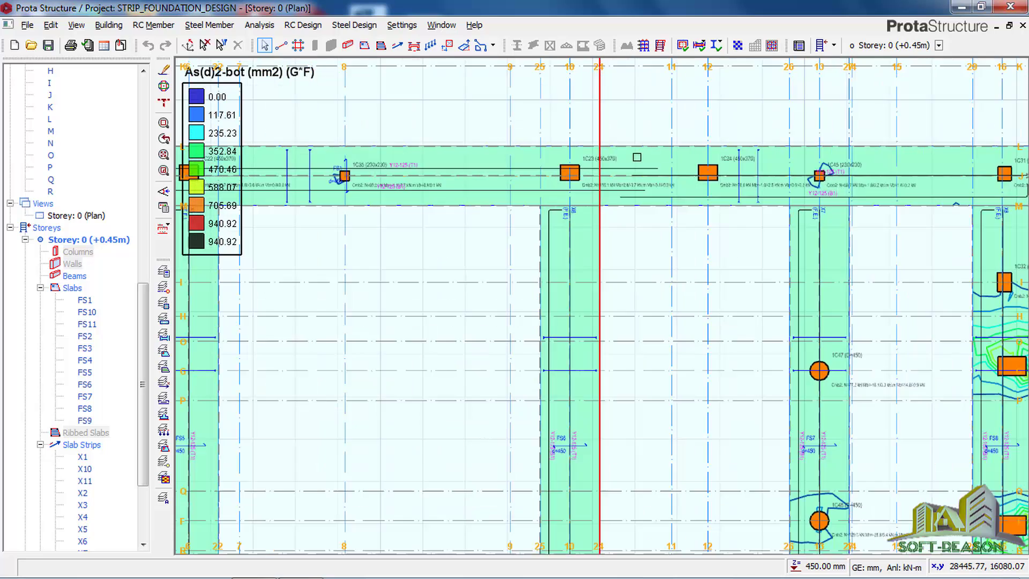
pyautogui.scroll(4, 617, 174)
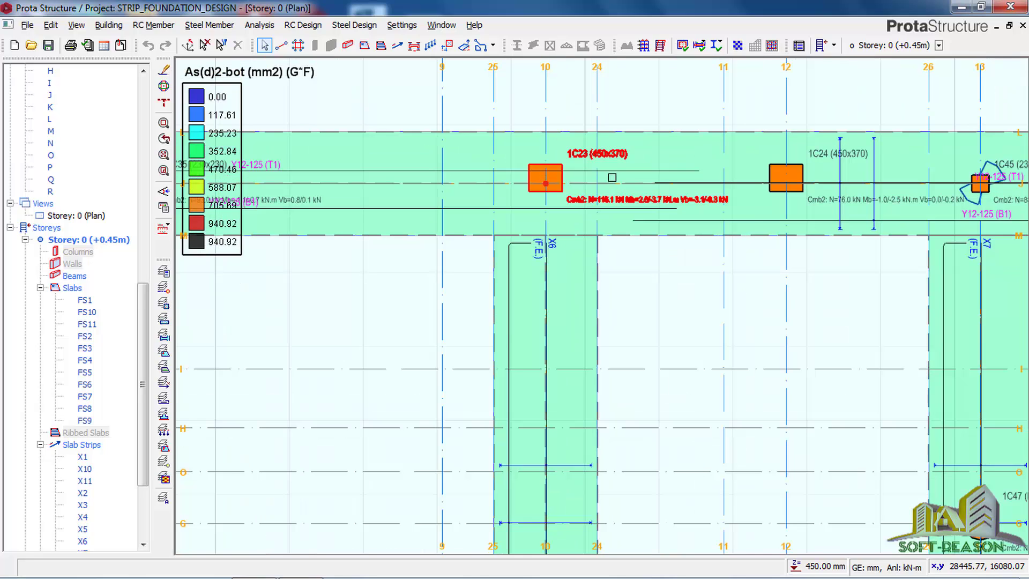
pyautogui.scroll(2, 668, 212)
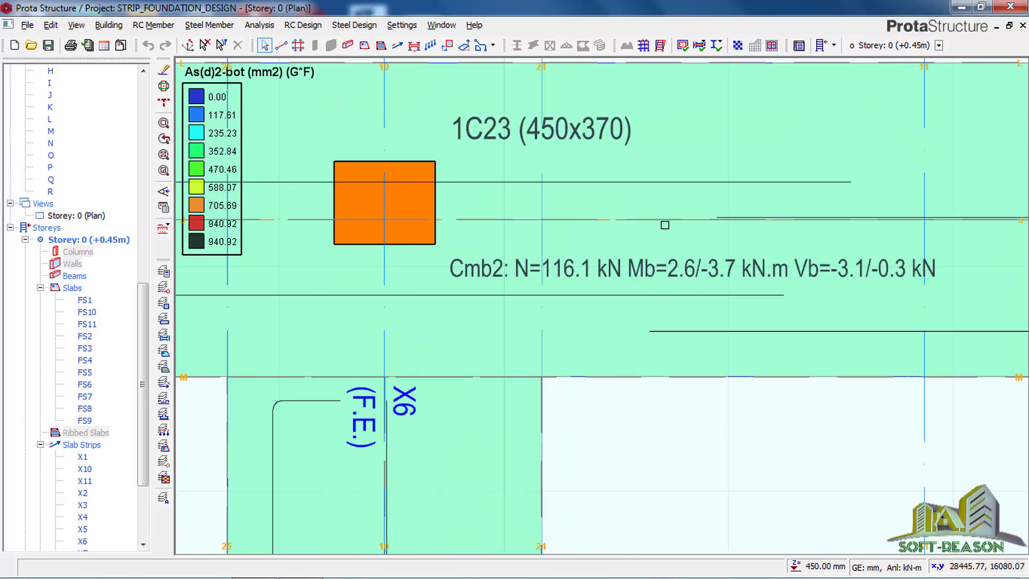
pyautogui.scroll(-2, 678, 242)
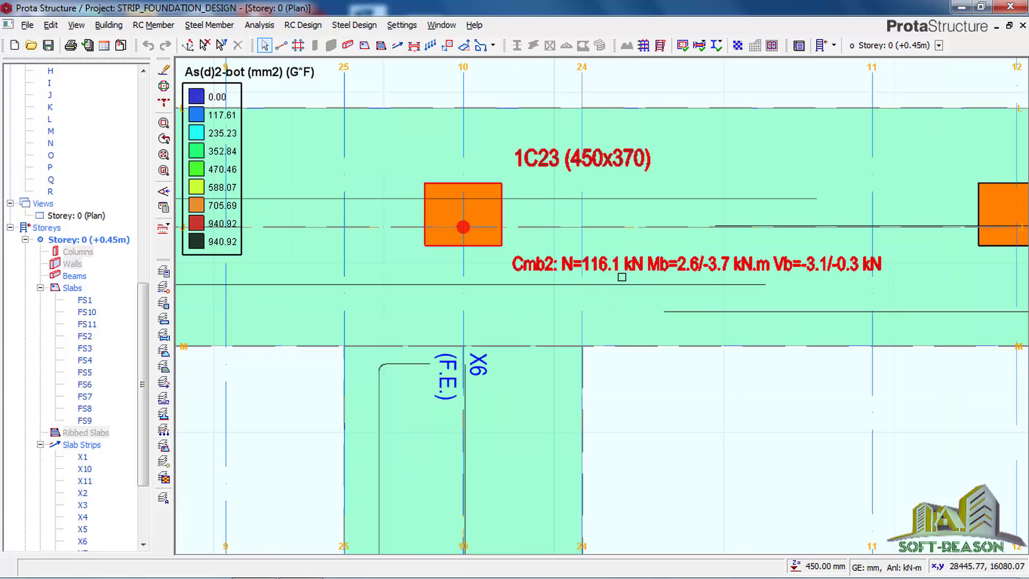
pyautogui.scroll(1, 604, 279)
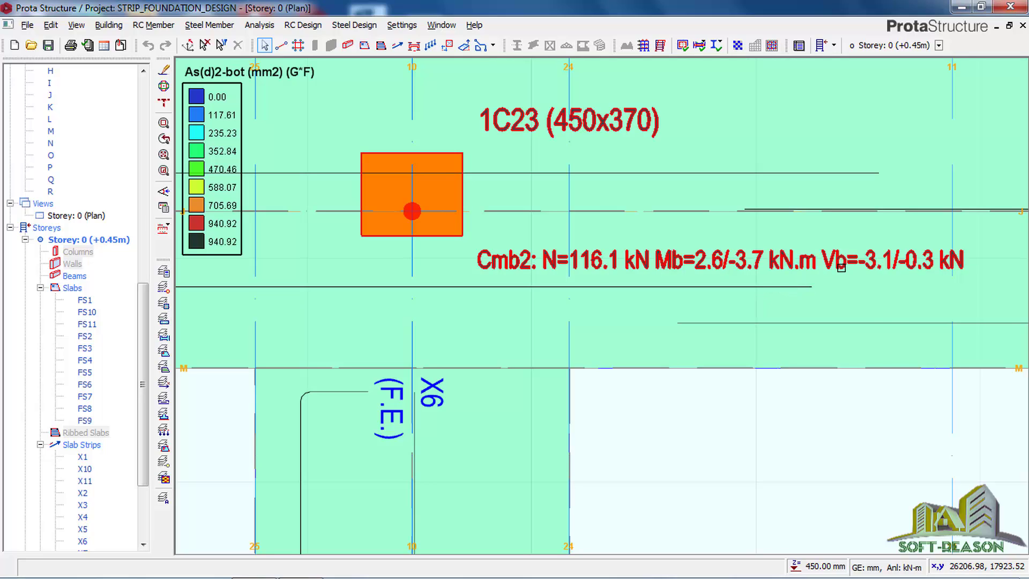
pyautogui.moveTo(879, 269)
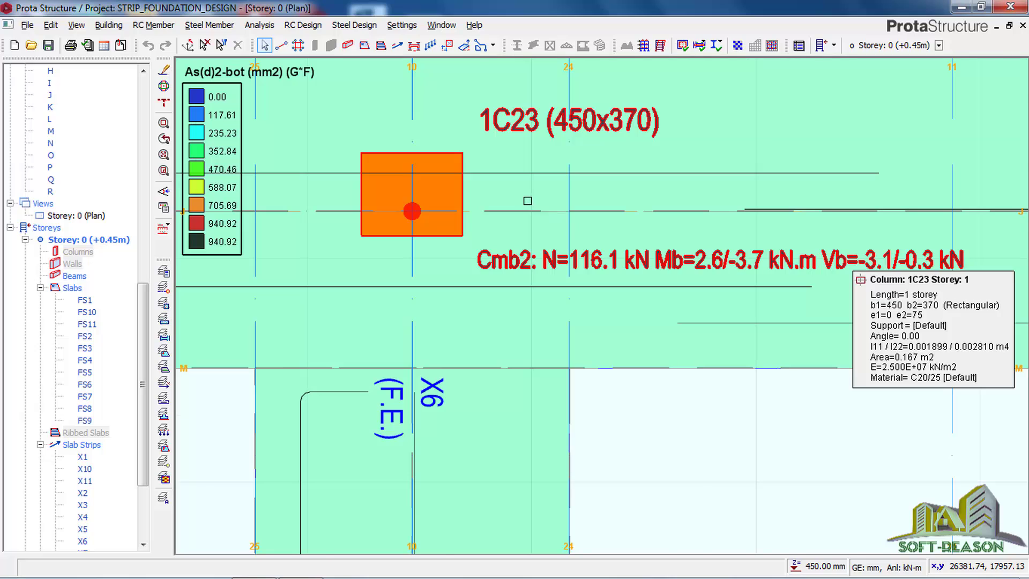
pyautogui.scroll(-3, 548, 207)
pyautogui.scroll(-5, 494, 189)
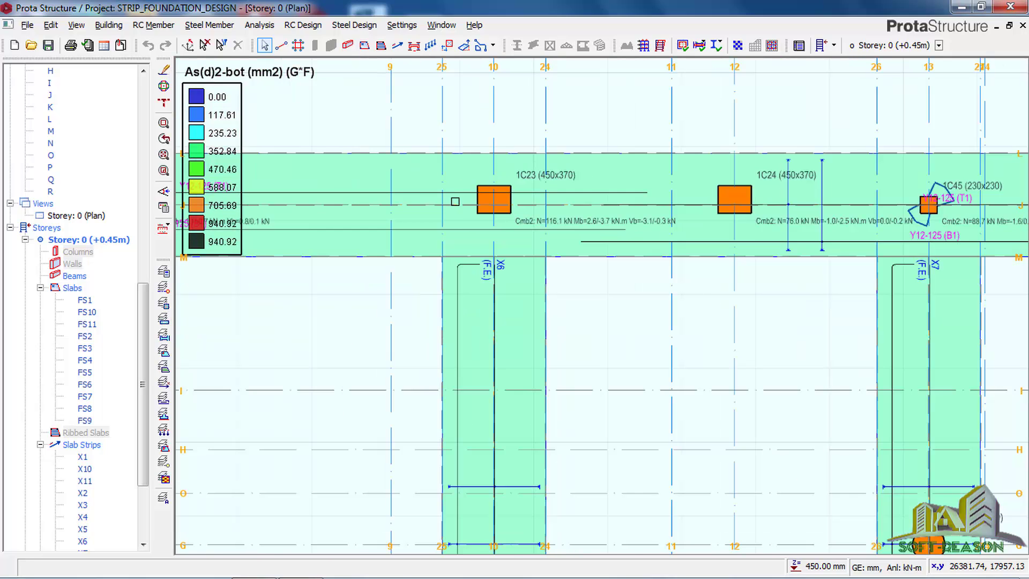
pyautogui.scroll(-6, 470, 209)
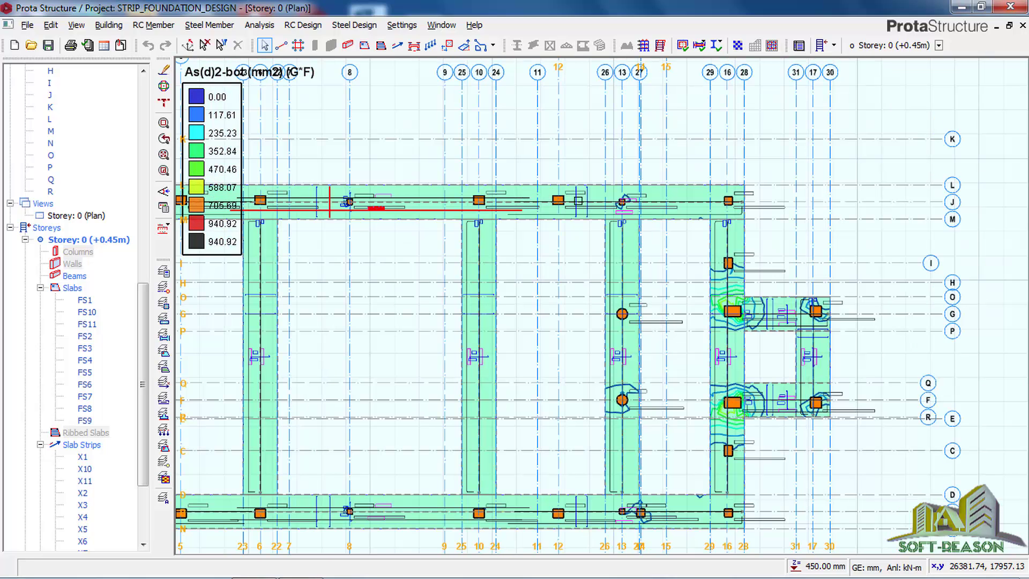
pyautogui.scroll(3, 454, 267)
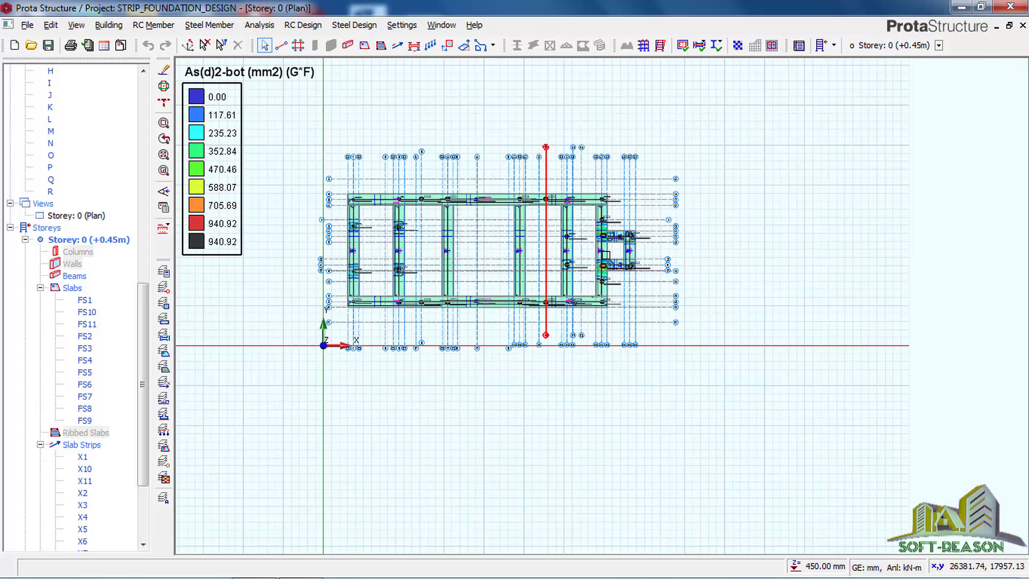
pyautogui.scroll(3, 694, 224)
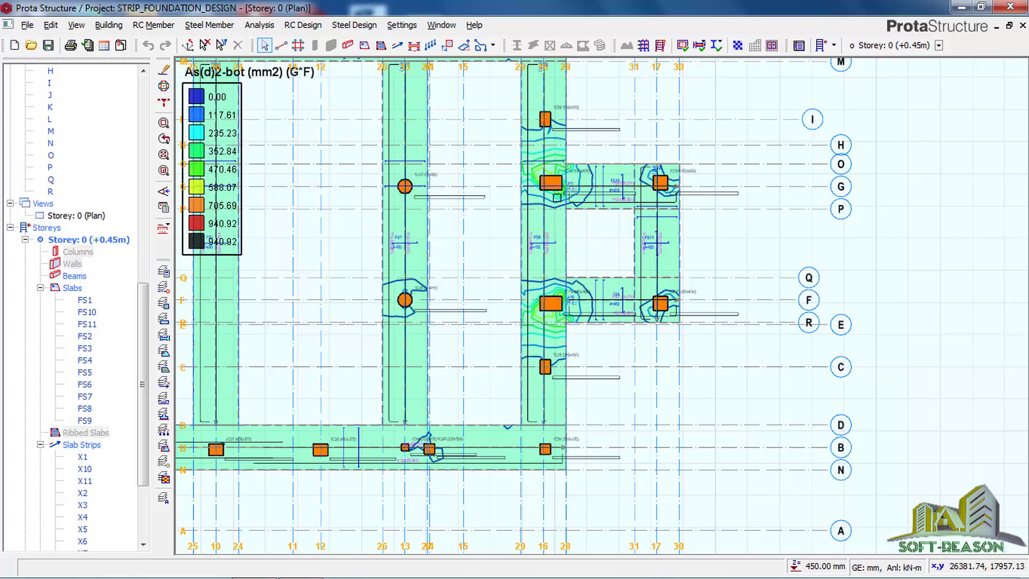
pyautogui.scroll(3, 560, 185)
pyautogui.scroll(3, 559, 186)
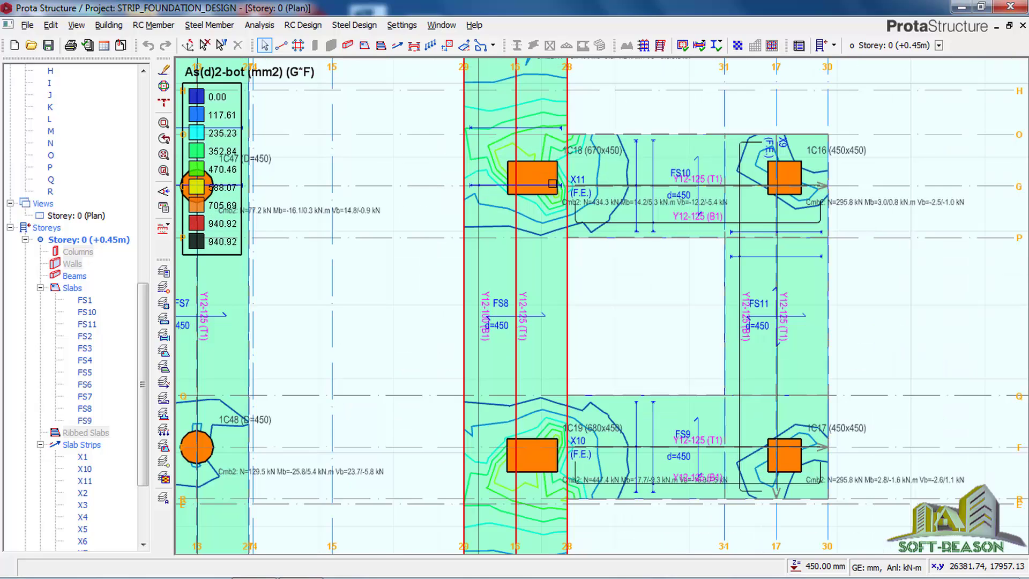
pyautogui.scroll(2, 627, 222)
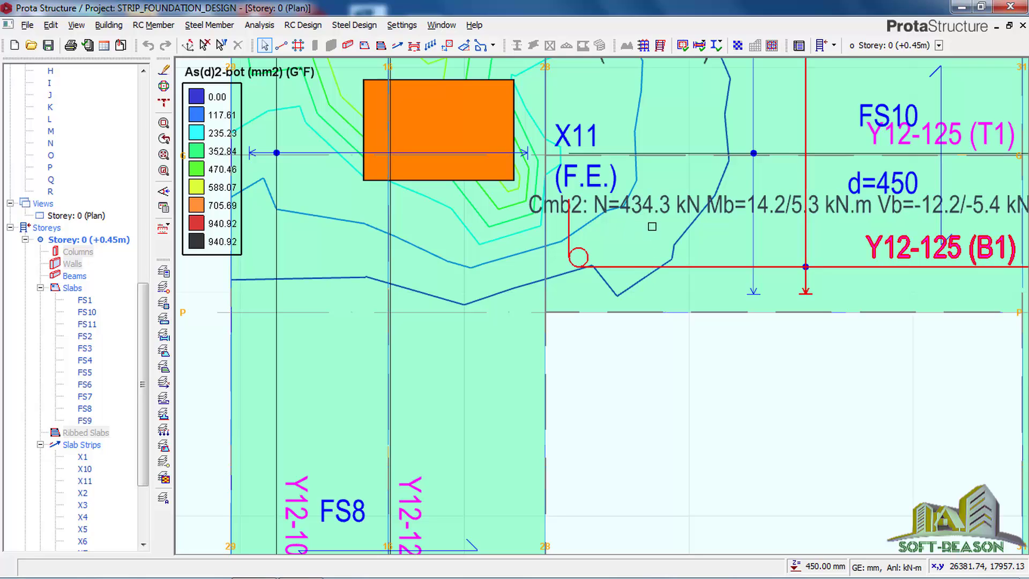
pyautogui.scroll(-2, 546, 188)
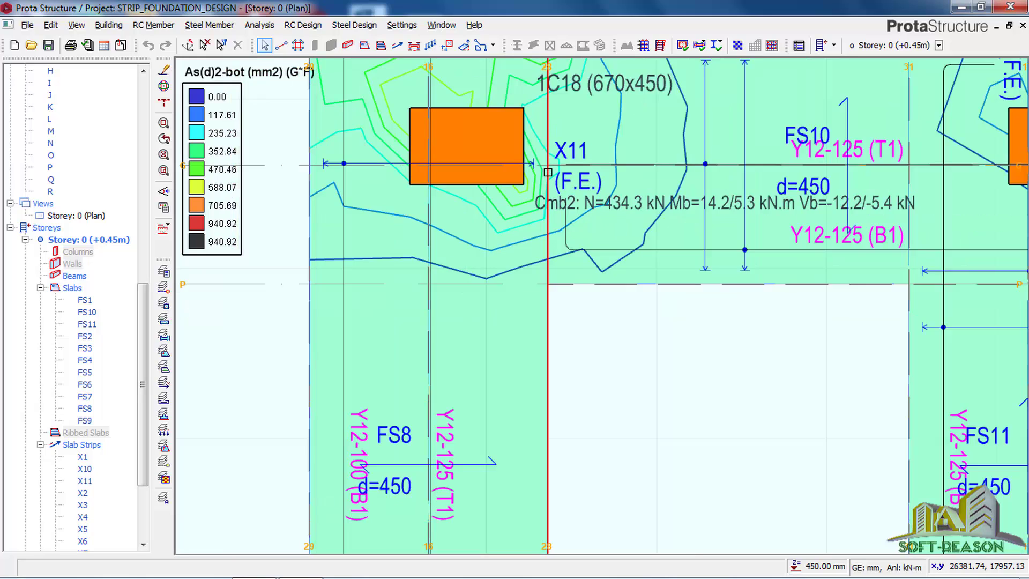
pyautogui.scroll(-2, 701, 189)
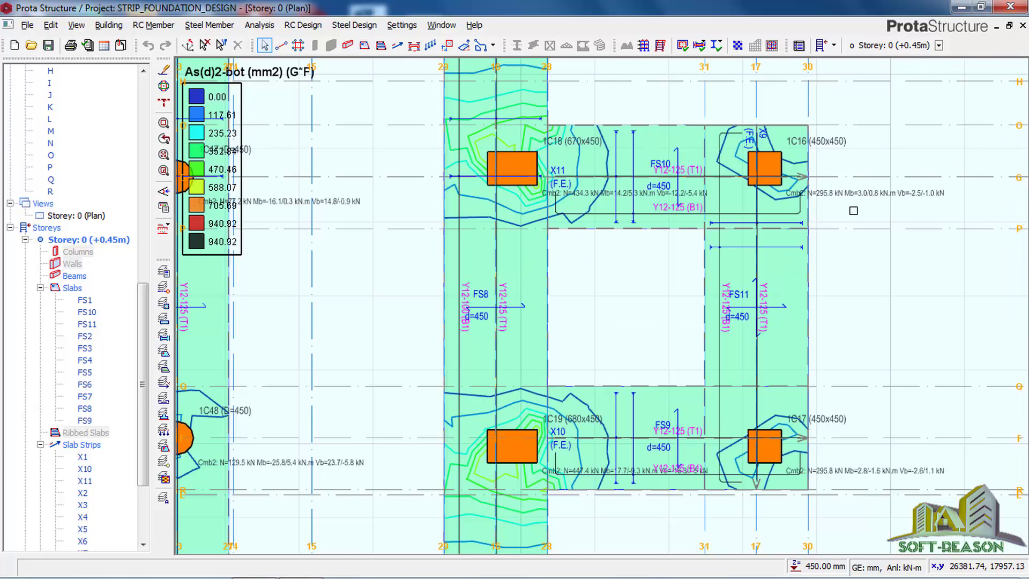
pyautogui.scroll(3, 853, 207)
pyautogui.scroll(2, 761, 220)
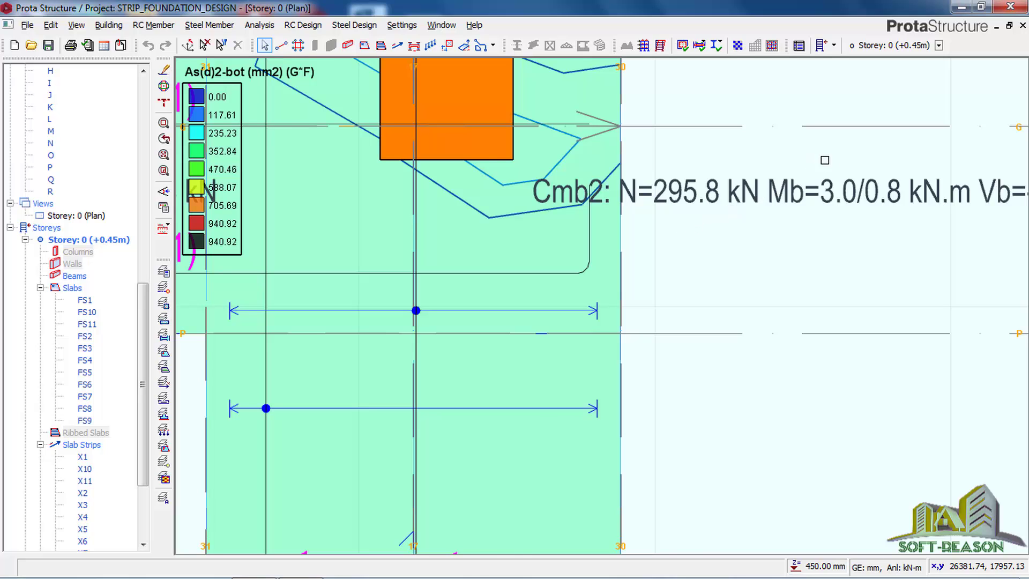
pyautogui.scroll(-4, 829, 165)
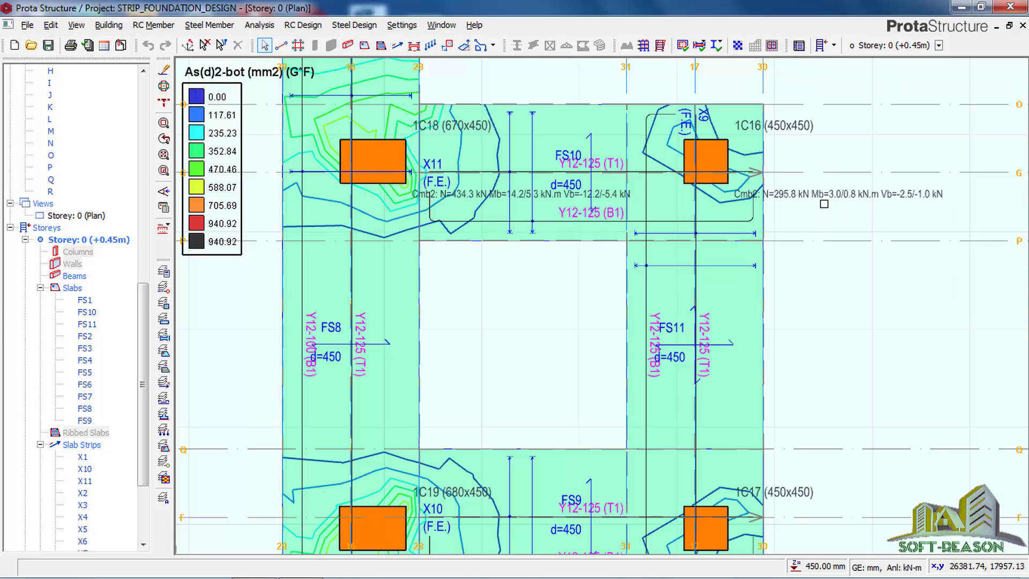
pyautogui.scroll(-3, 823, 204)
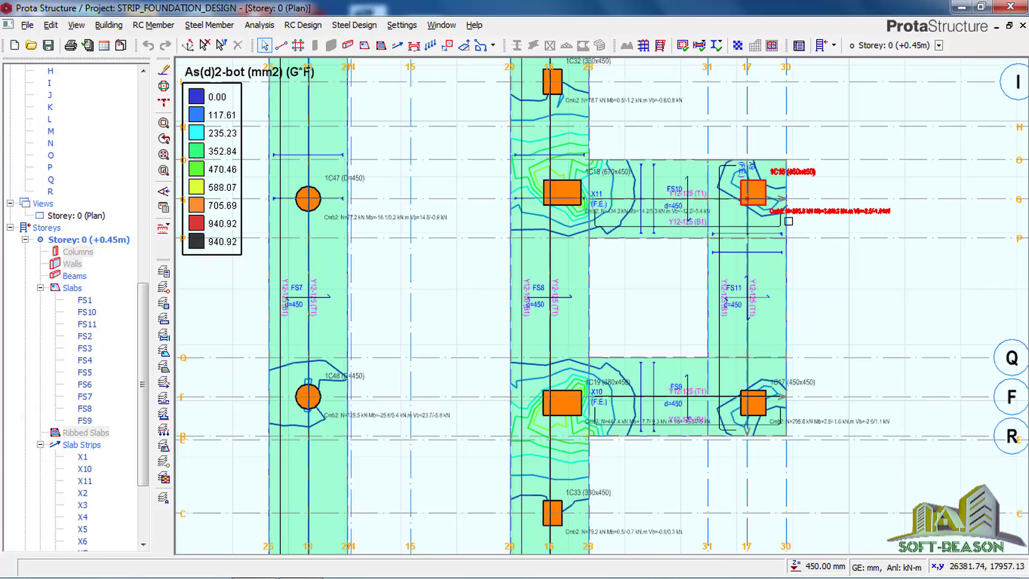
pyautogui.scroll(-1, 787, 220)
pyautogui.scroll(-1, 796, 248)
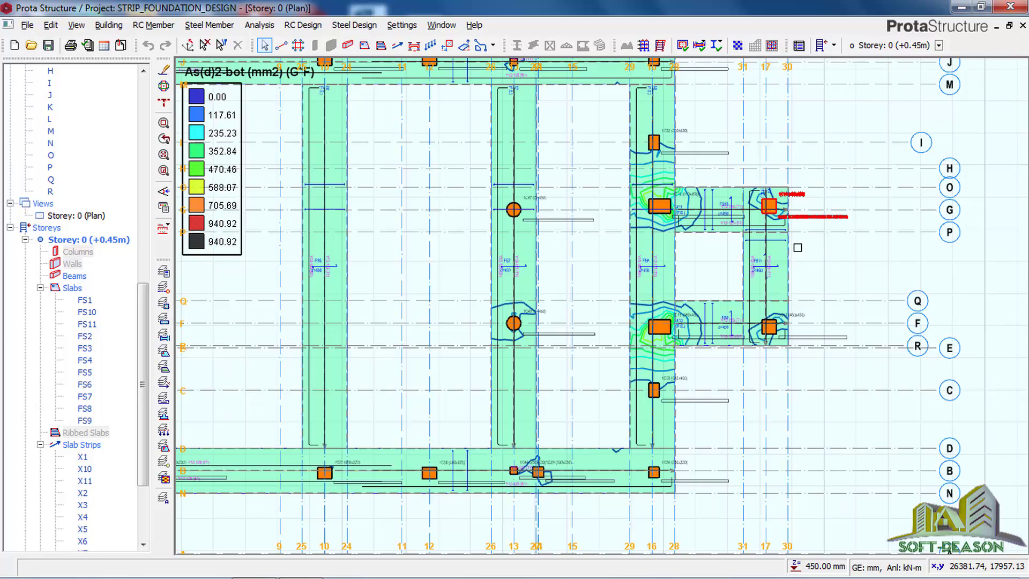
pyautogui.scroll(-4, 798, 247)
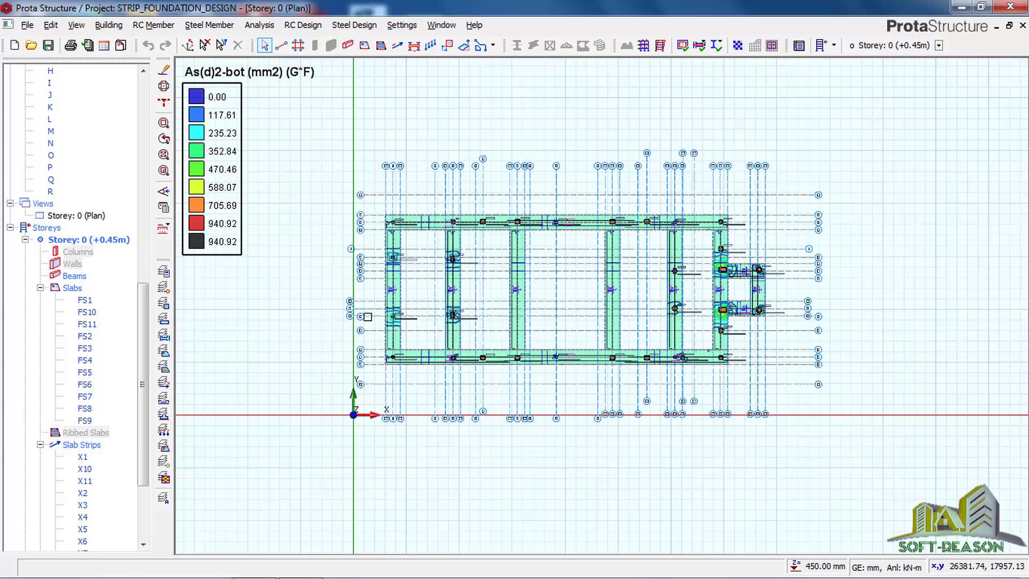
pyautogui.scroll(2, 442, 292)
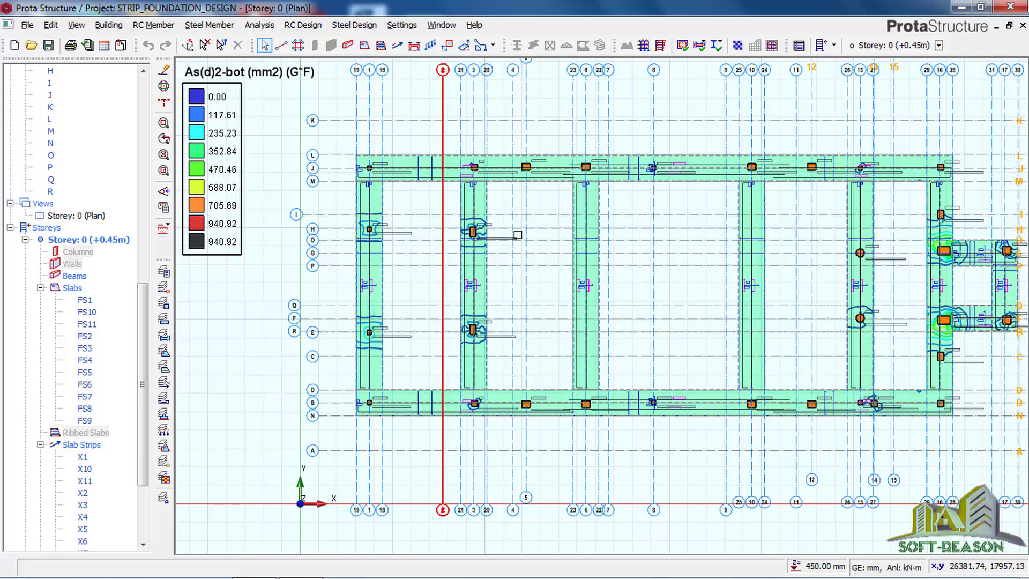
pyautogui.scroll(1, 581, 236)
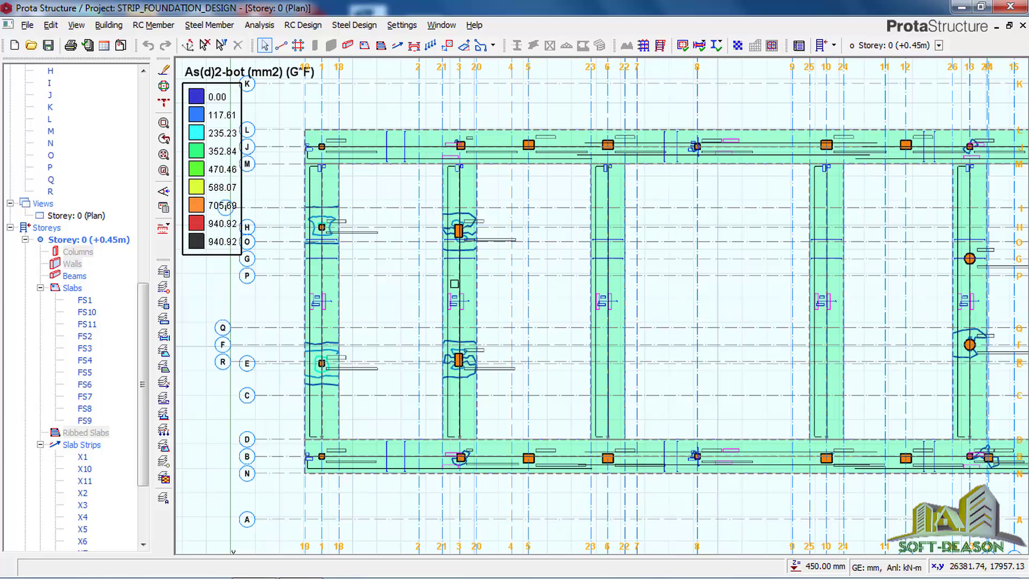
pyautogui.scroll(1, 423, 300)
pyautogui.scroll(-3, 643, 226)
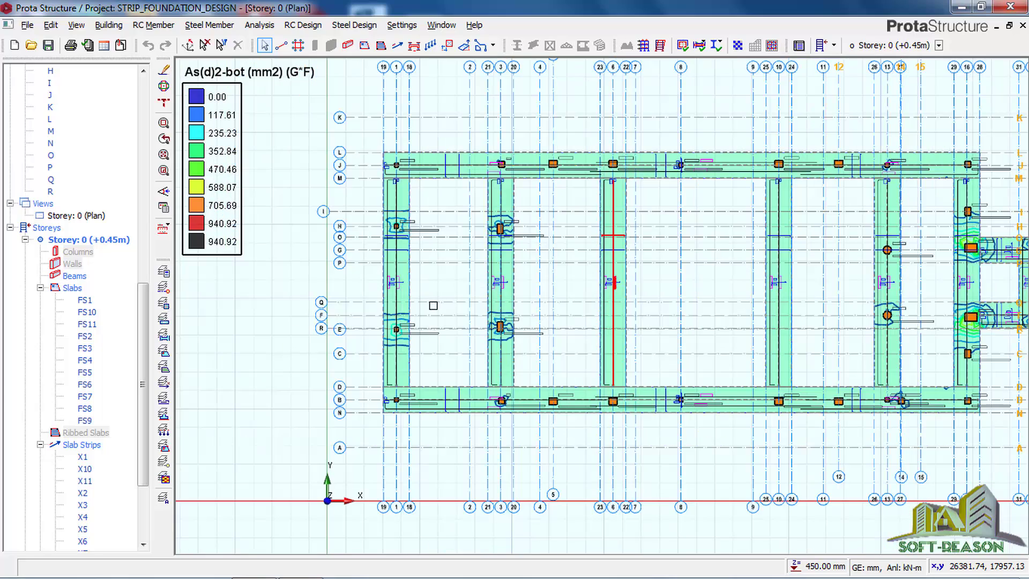
pyautogui.scroll(2, 700, 248)
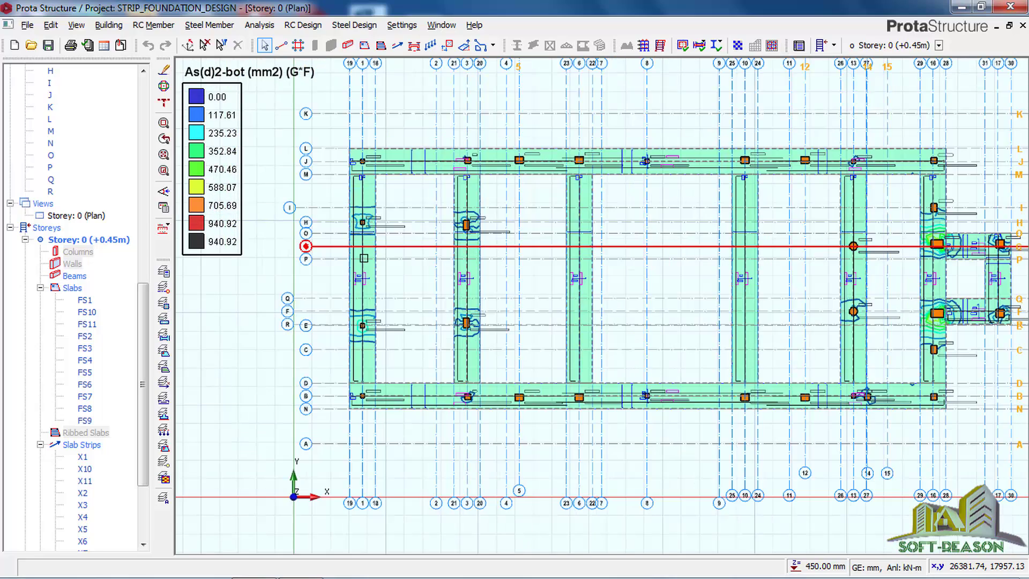
pyautogui.scroll(-2, 759, 221)
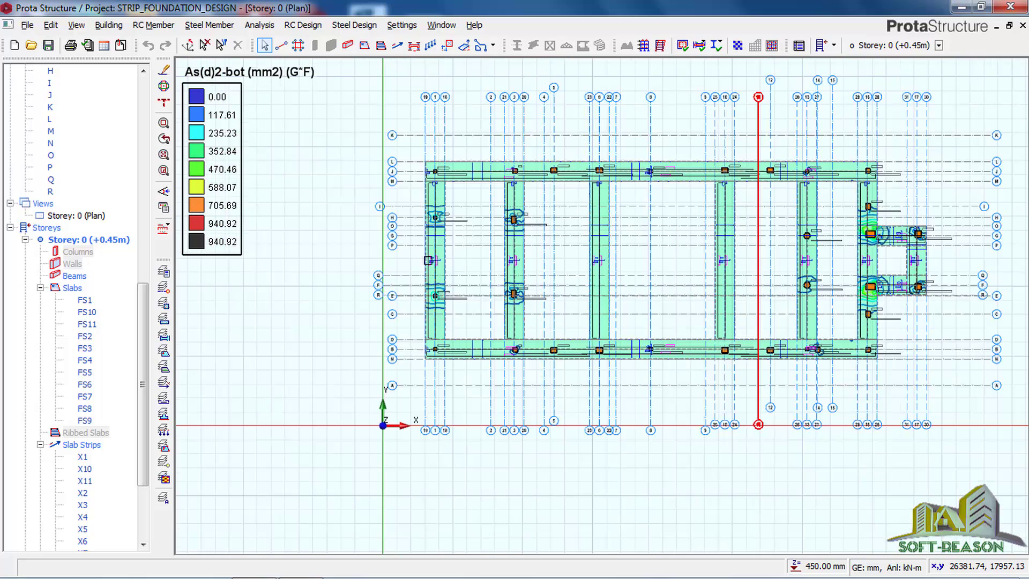
pyautogui.scroll(1, 509, 222)
pyautogui.scroll(1, 509, 223)
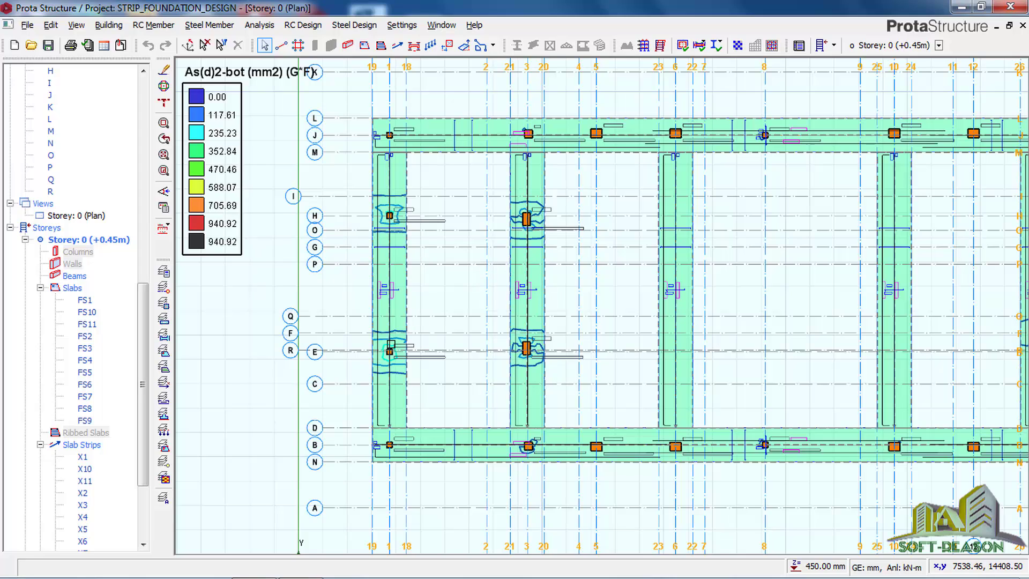
# Collapse Axes, Slabs and Slab Strips under Storey 0, then select the Slab Strips group.
pyautogui.click(9, 228)
pyautogui.moveTo(141, 280); pyautogui.dragTo(141, 155)
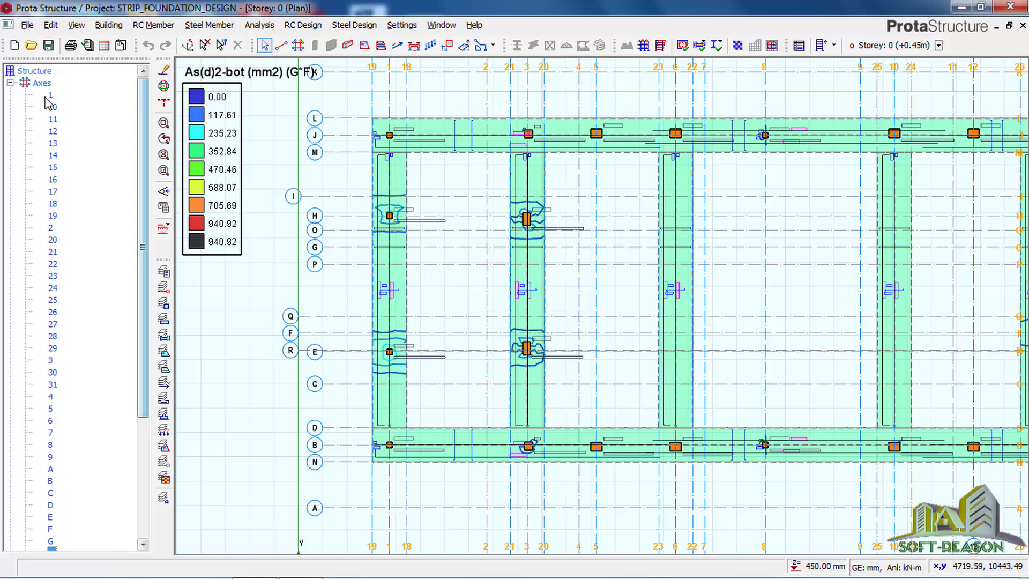
pyautogui.click(10, 83)
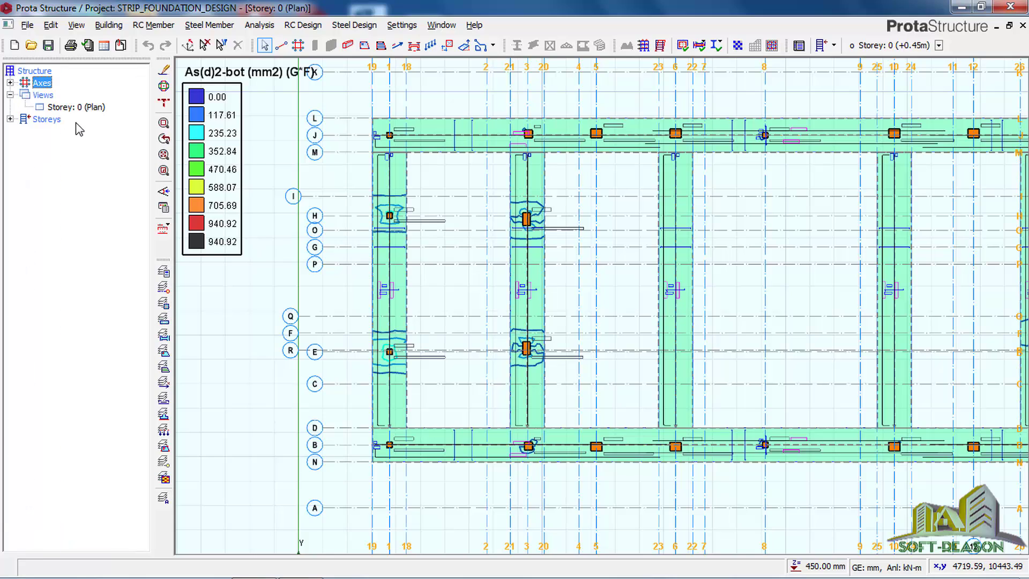
pyautogui.click(10, 119)
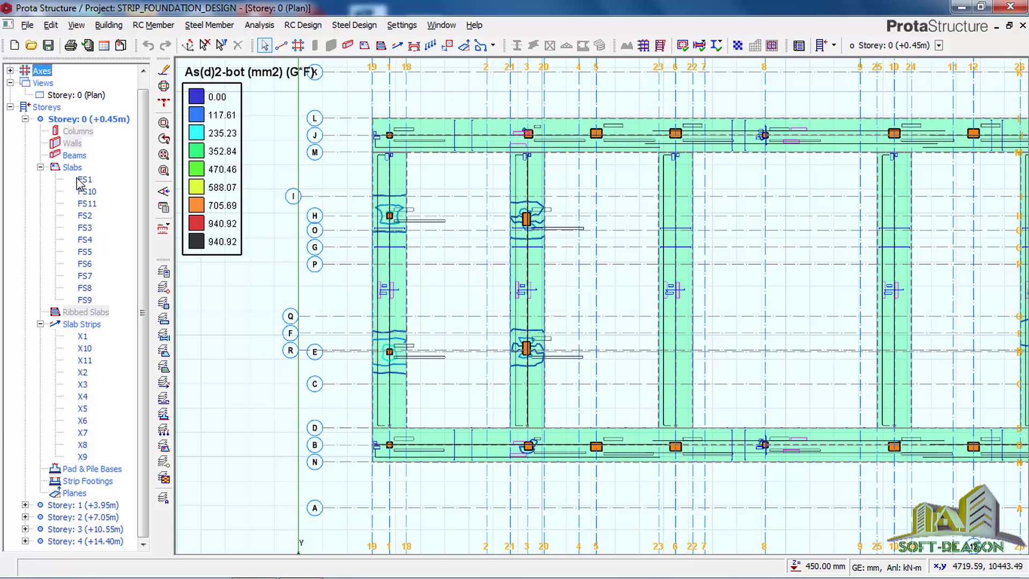
pyautogui.click(40, 167)
pyautogui.click(40, 203)
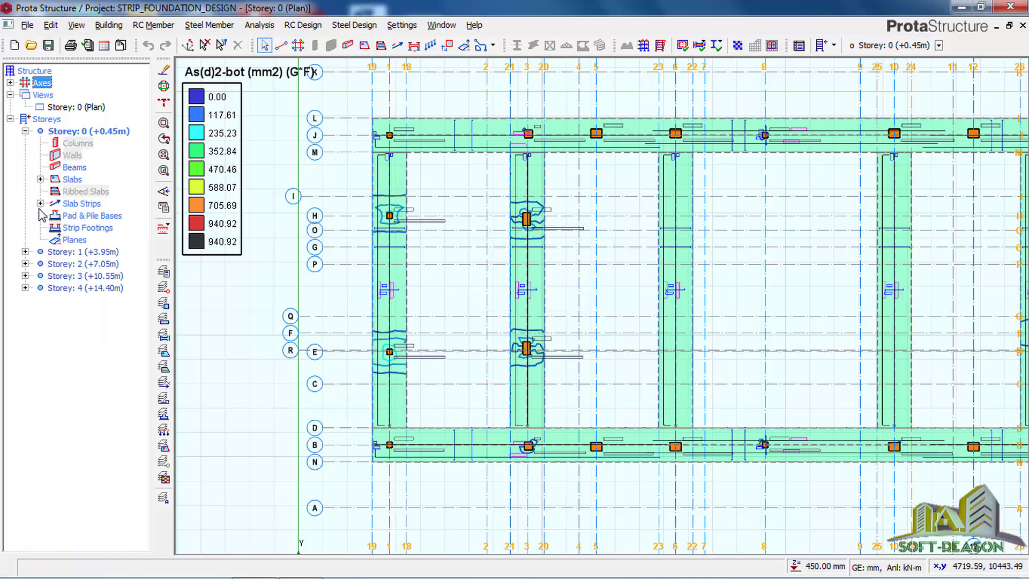
pyautogui.click(77, 207)
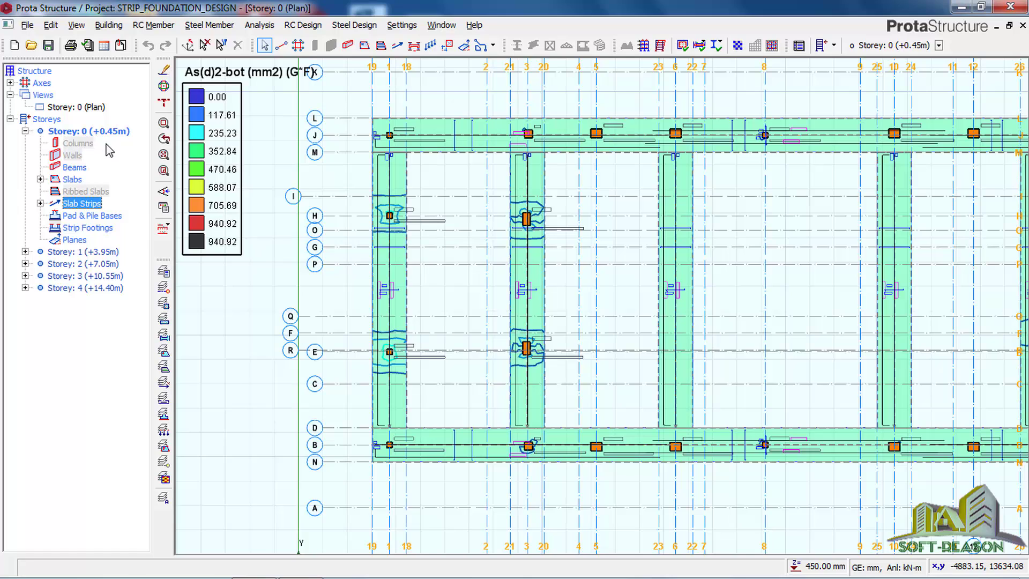
# Run Slab Analysis and Design on the slab strips as Check Design, keeping existing steel.
pyautogui.rightClick(80, 206)
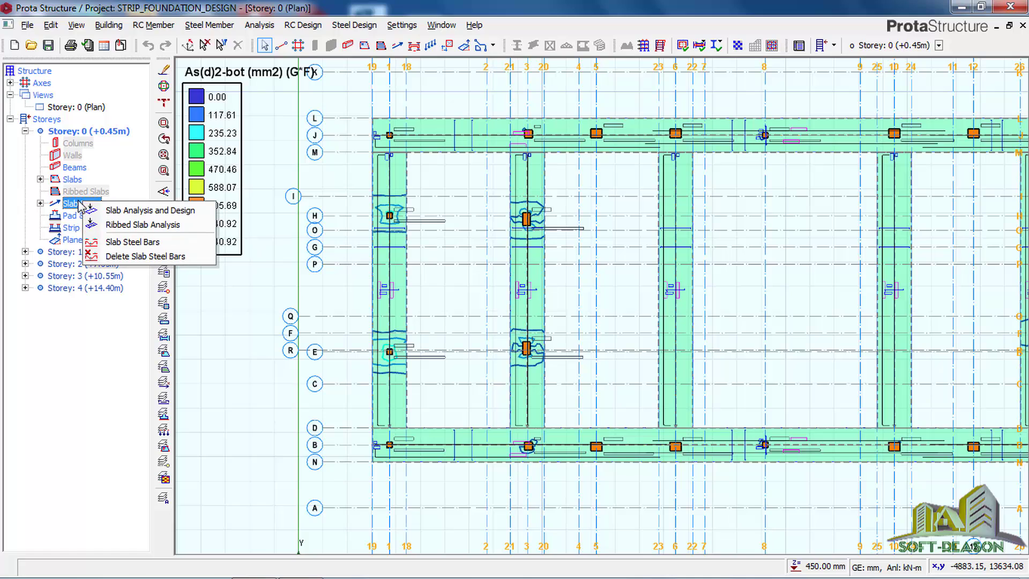
pyautogui.click(151, 212)
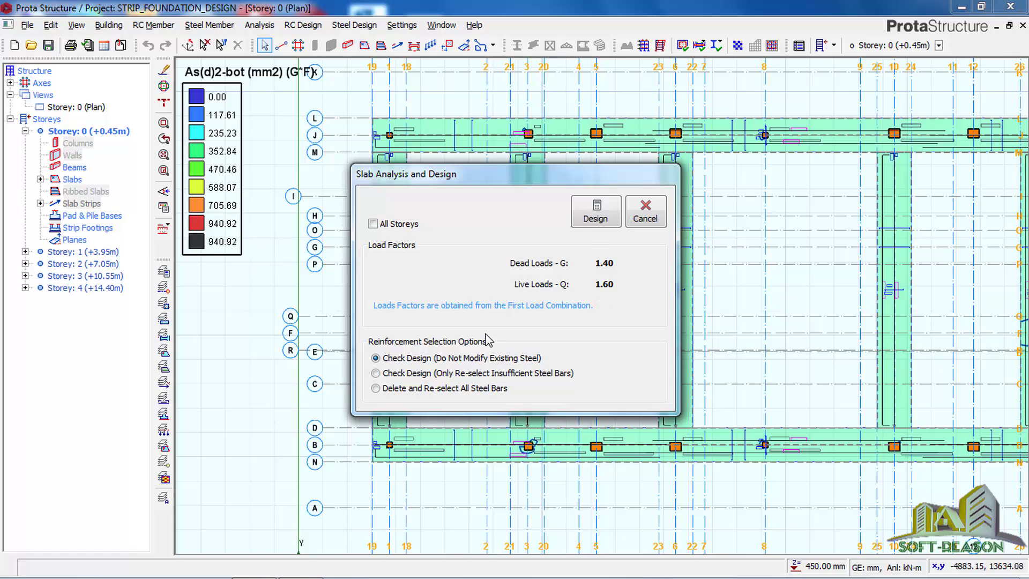
pyautogui.click(588, 220)
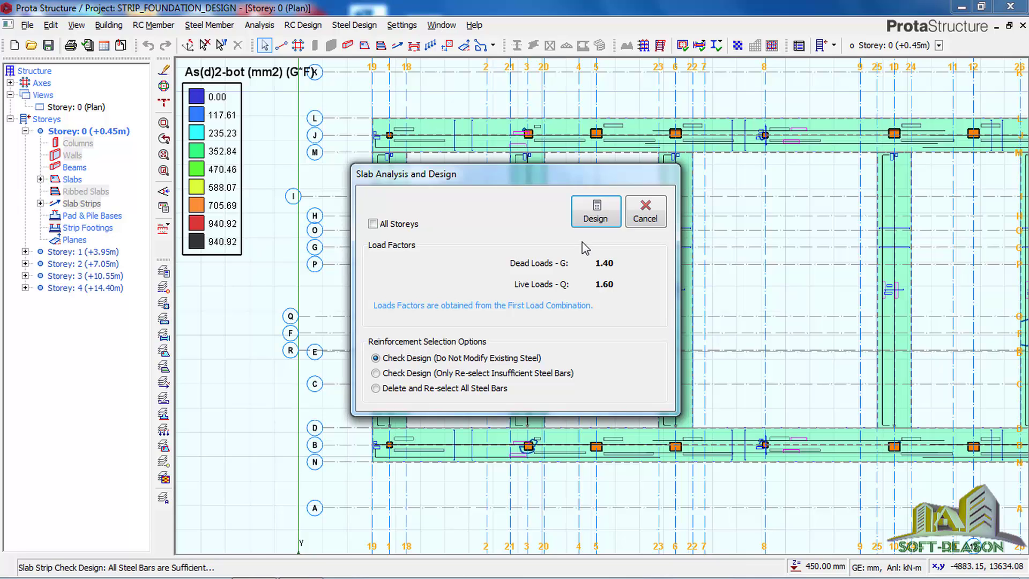
pyautogui.click(599, 217)
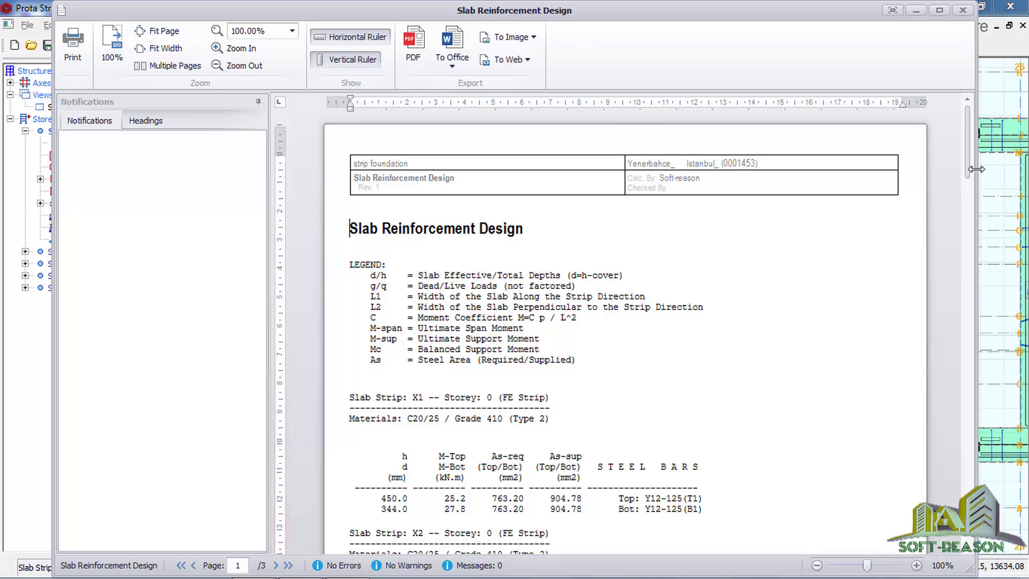
pyautogui.scroll(-2, 564, 290)
pyautogui.scroll(-4, 576, 314)
pyautogui.scroll(2, 643, 302)
pyautogui.scroll(-1, 594, 318)
pyautogui.scroll(-1, 527, 288)
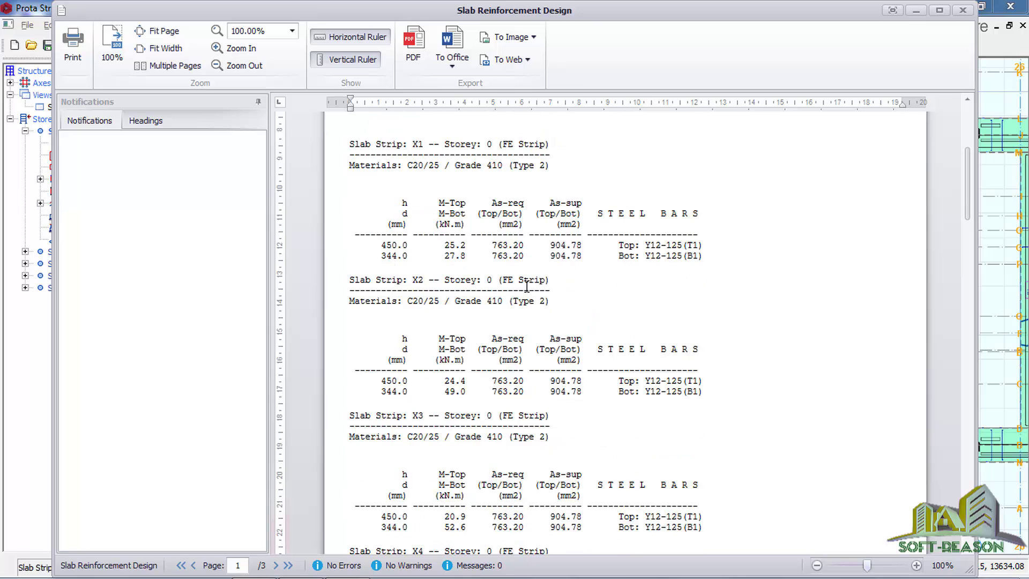
pyautogui.scroll(3, 525, 295)
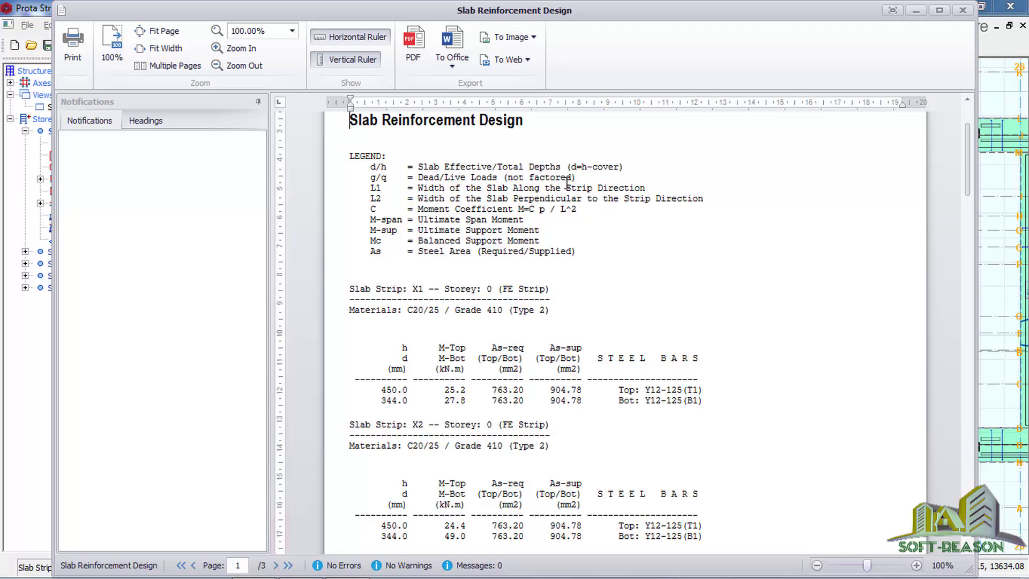
pyautogui.scroll(-4, 514, 193)
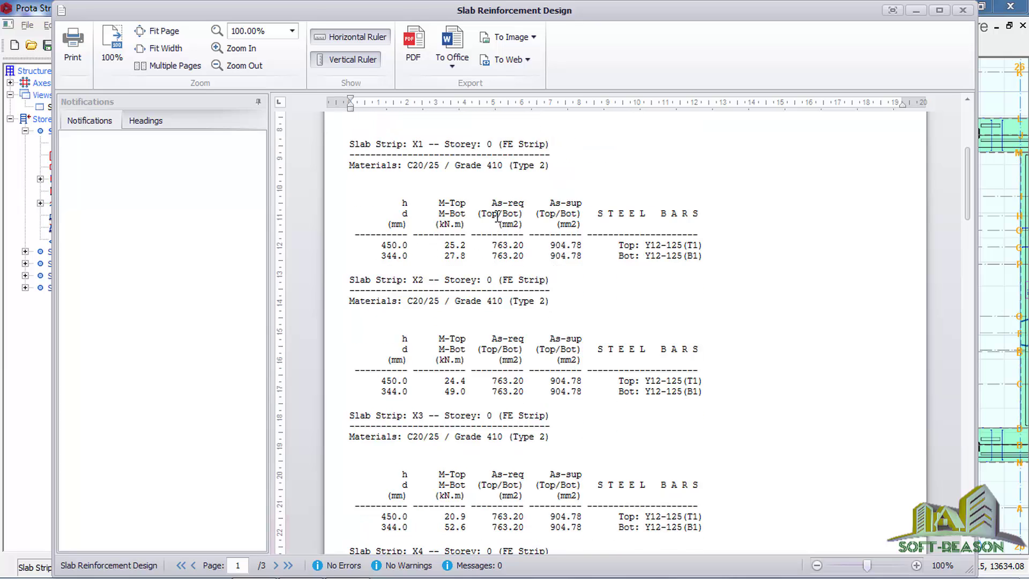
pyautogui.scroll(1, 497, 216)
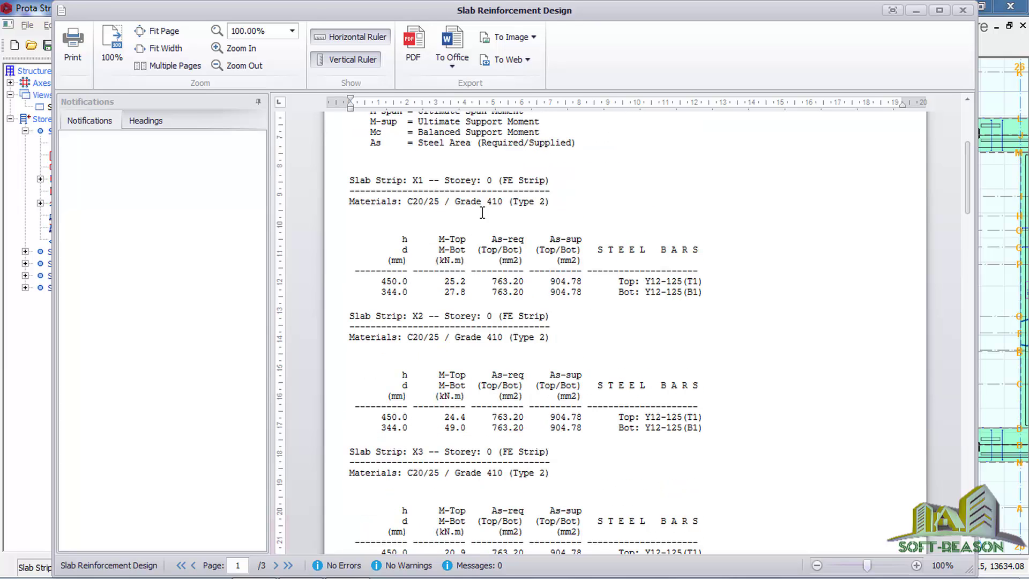
# Maximize the Slab Reinforcement Design report window to full screen.
pyautogui.click(939, 10)
pyautogui.scroll(3, 469, 270)
pyautogui.scroll(-2, 470, 269)
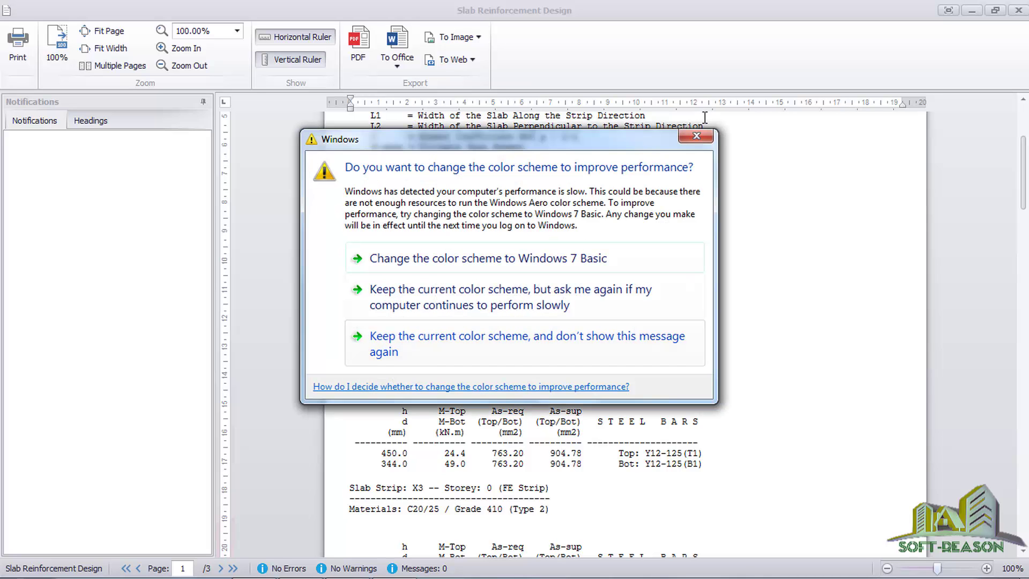
# Dismiss the Windows colour scheme prompt and scroll the report back to its title.
pyautogui.click(620, 354)
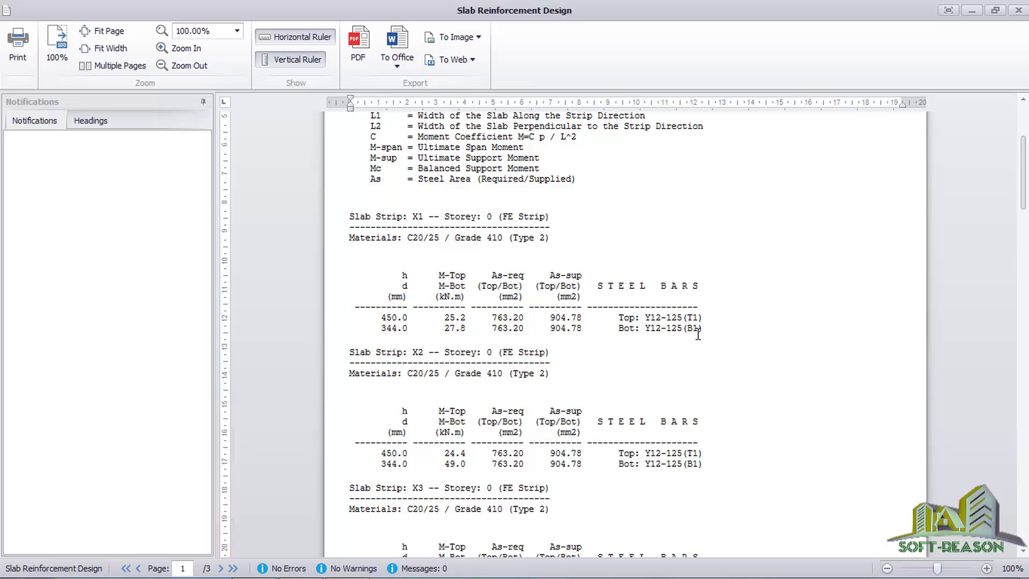
pyautogui.scroll(-3, 714, 255)
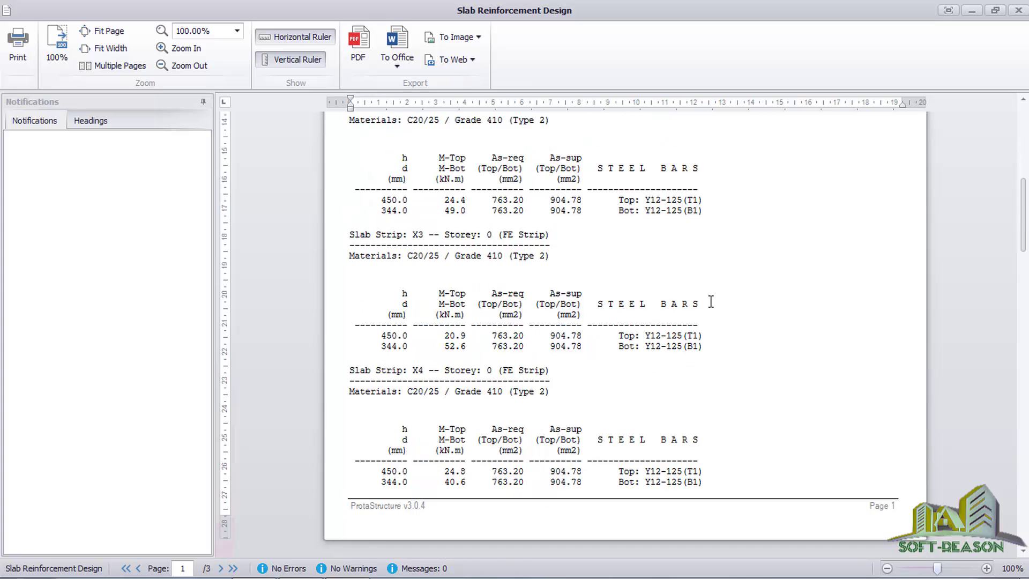
pyautogui.scroll(3, 691, 313)
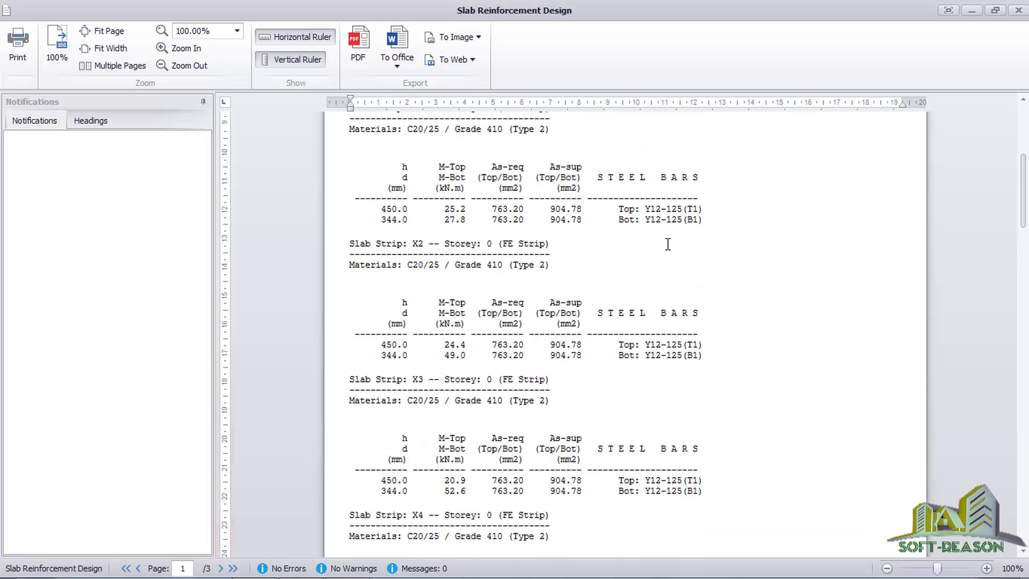
pyautogui.scroll(1, 676, 251)
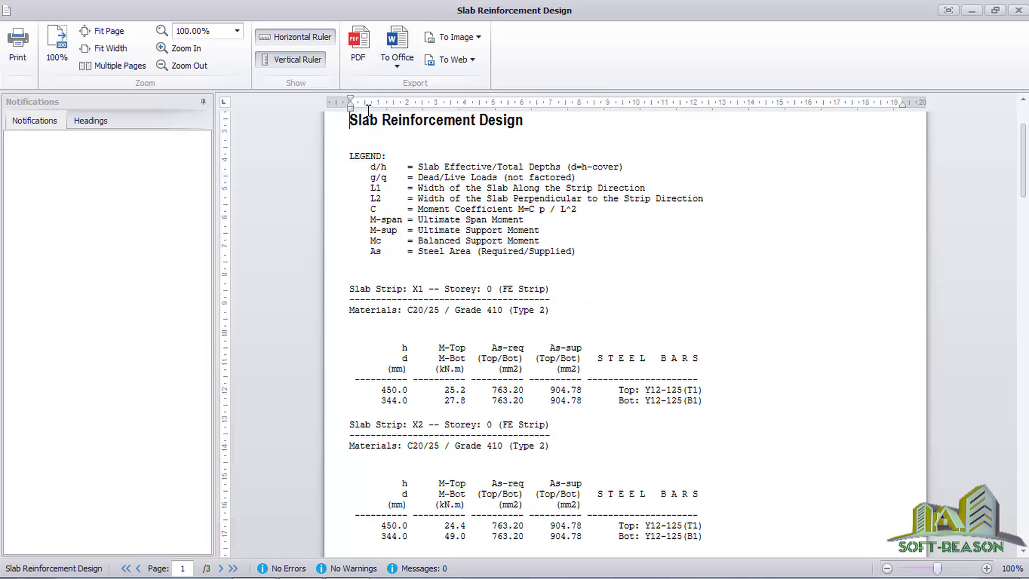
# Export the report to the Desktop as STRIP_FOUNDATION_DESIGN-RCSlabDes.pdf.
pyautogui.click(359, 63)
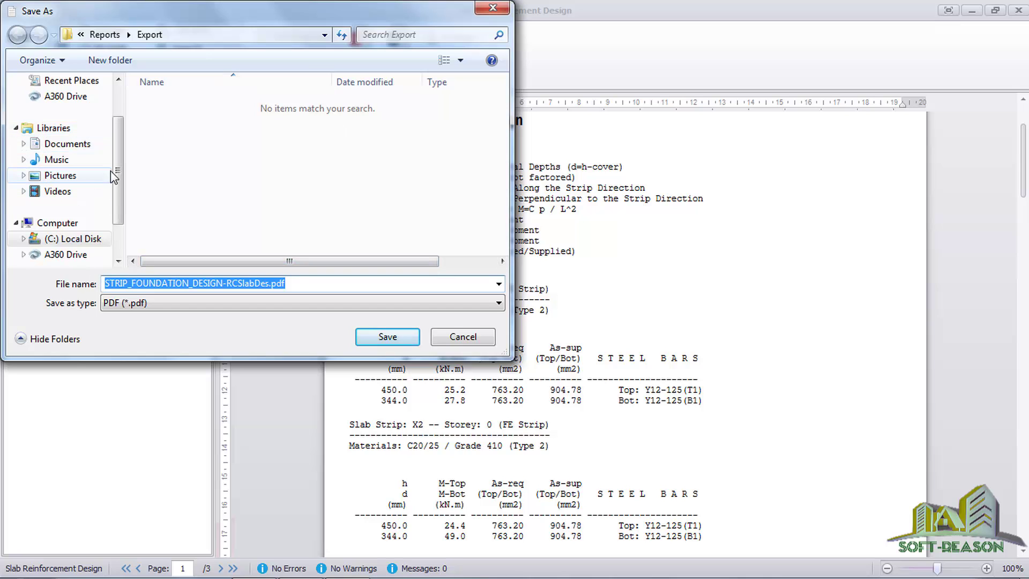
pyautogui.moveTo(118, 177); pyautogui.dragTo(119, 140)
pyautogui.click(53, 103)
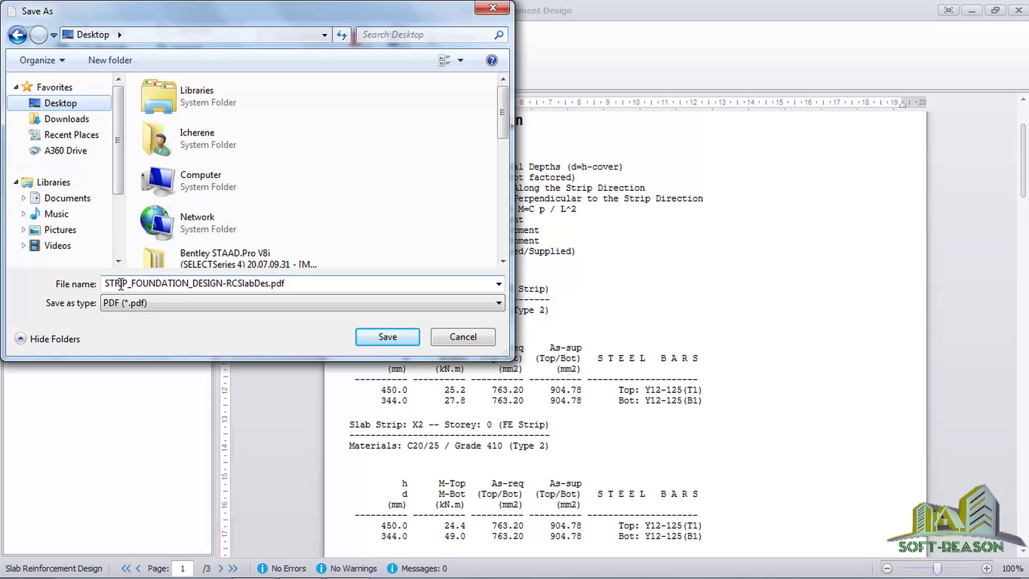
pyautogui.click(398, 341)
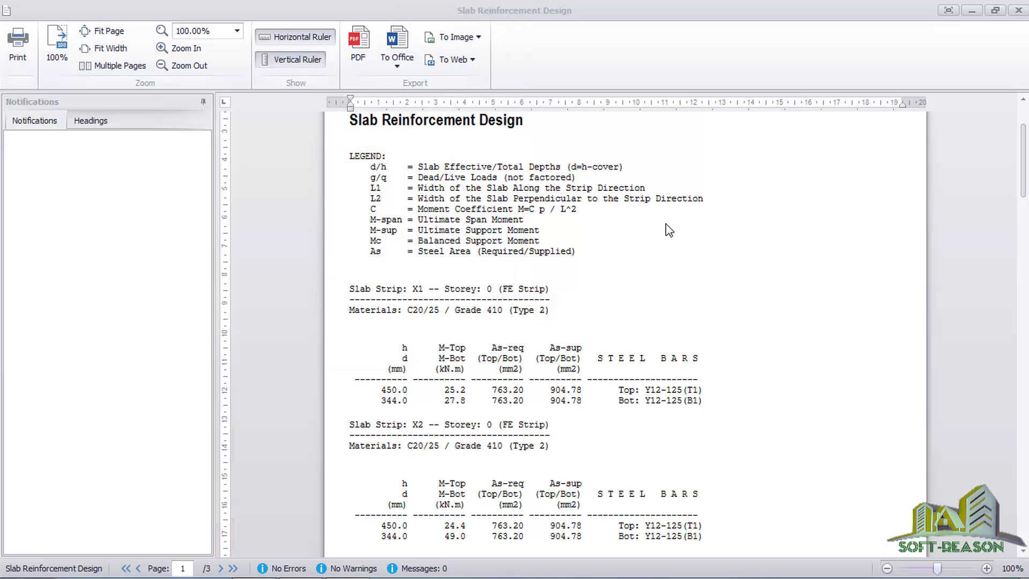
pyautogui.scroll(-3, 568, 292)
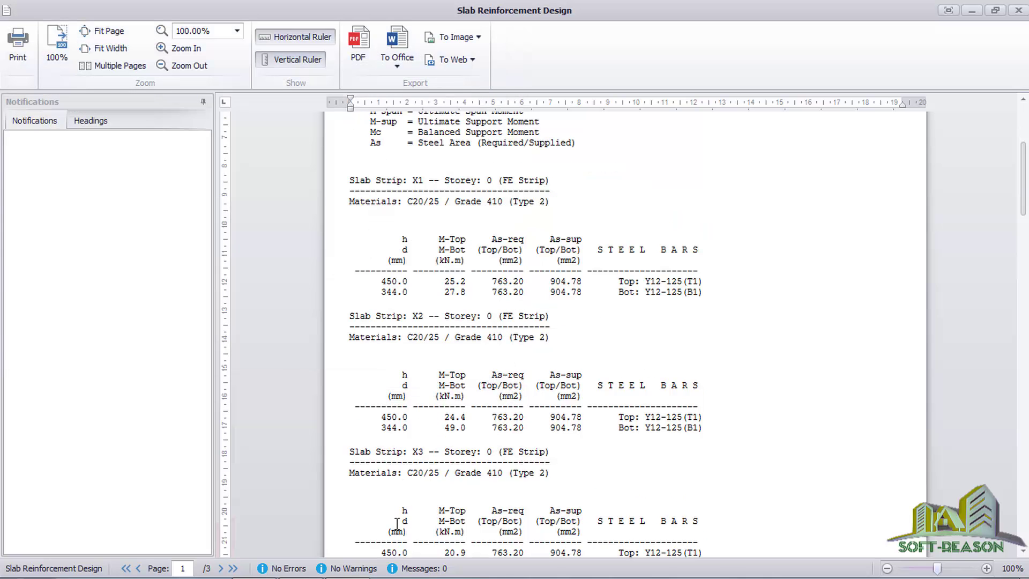
pyautogui.scroll(-2, 381, 528)
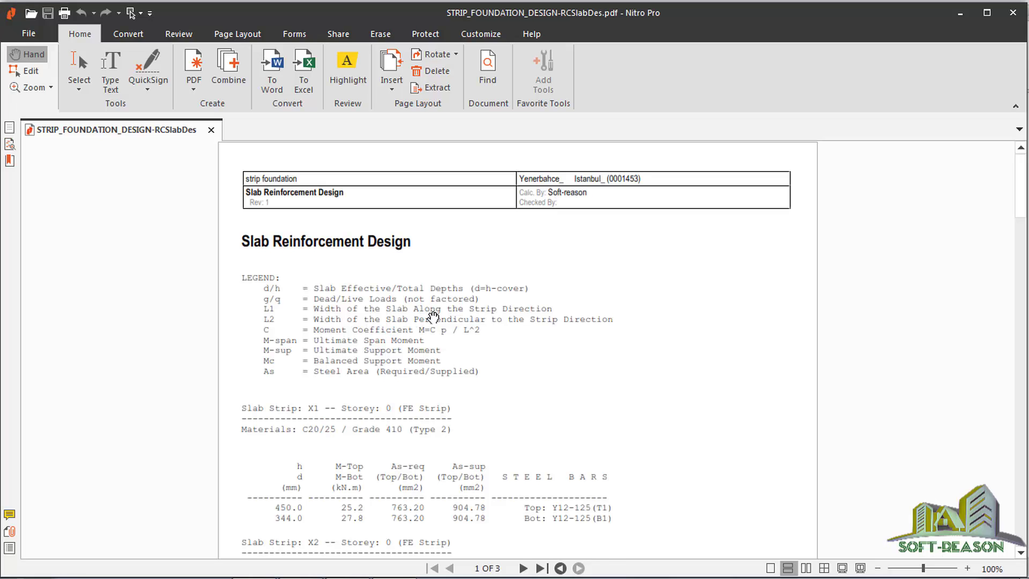
# Review the three pages of the exported PDF in Nitro Pro, then close Nitro Pro.
pyautogui.scroll(-5, 466, 293)
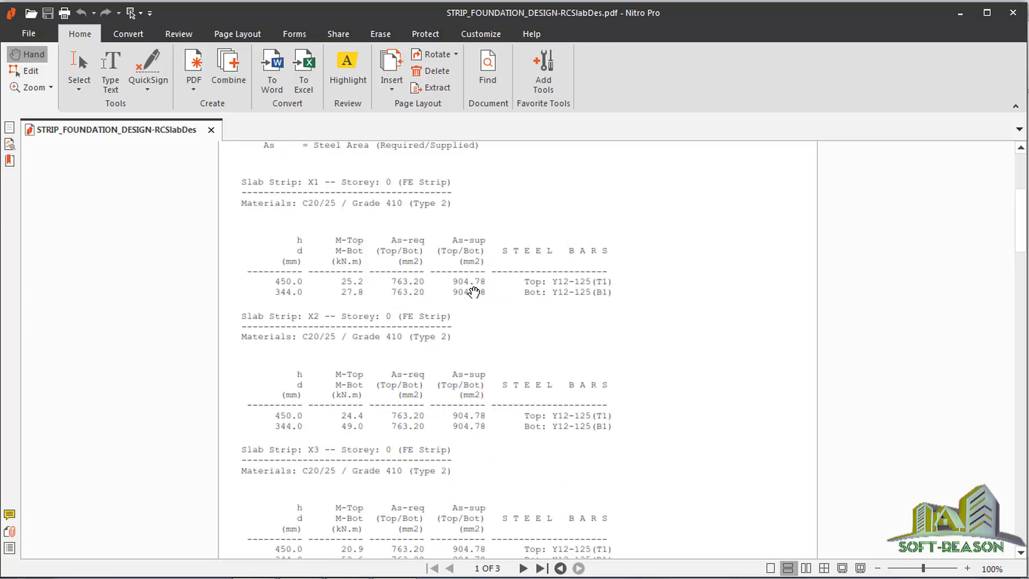
pyautogui.scroll(5, 473, 291)
pyautogui.scroll(-15, 472, 290)
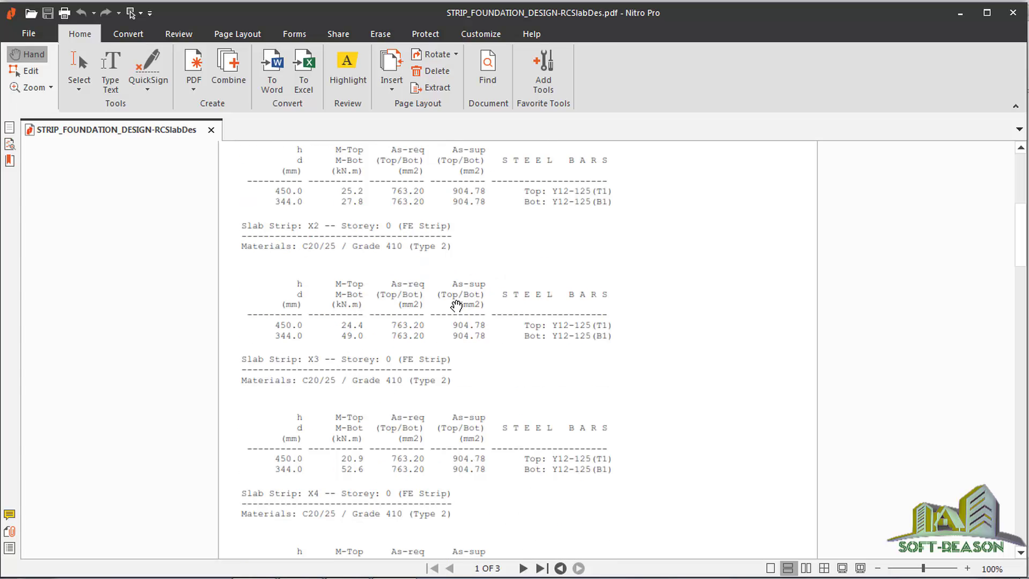
pyautogui.scroll(-9, 461, 356)
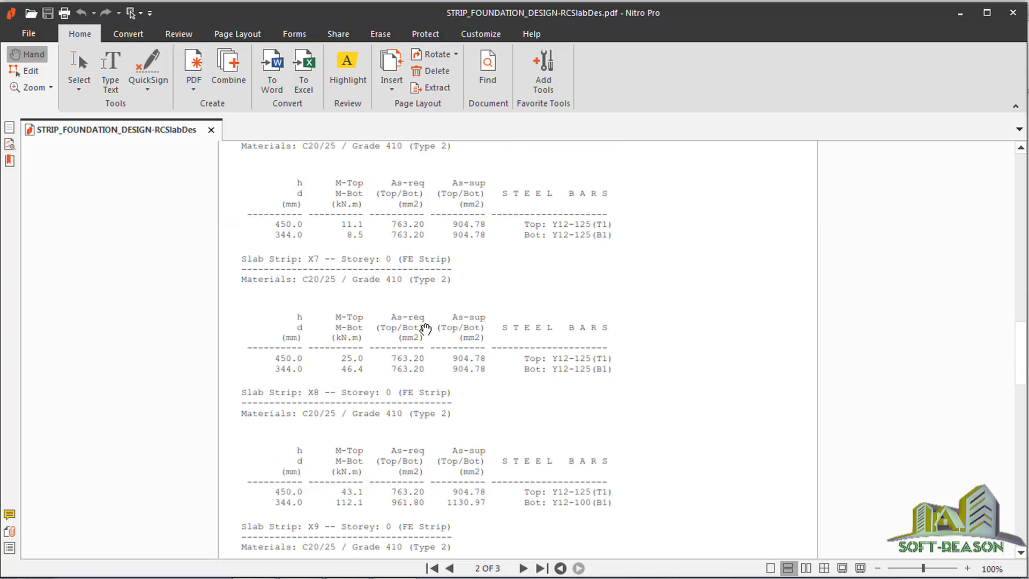
pyautogui.scroll(10, 423, 327)
pyautogui.scroll(3, 408, 315)
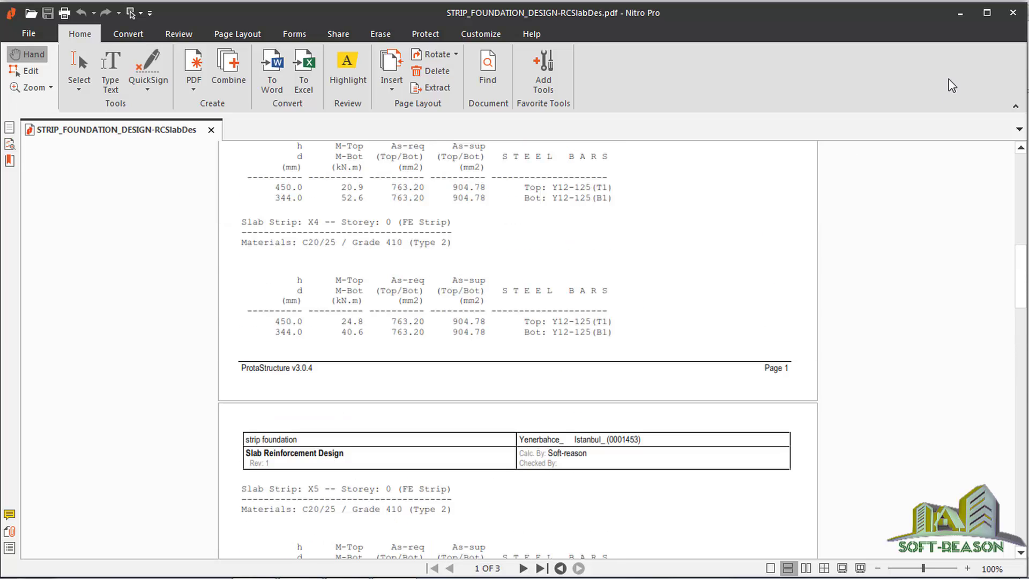
pyautogui.click(1013, 12)
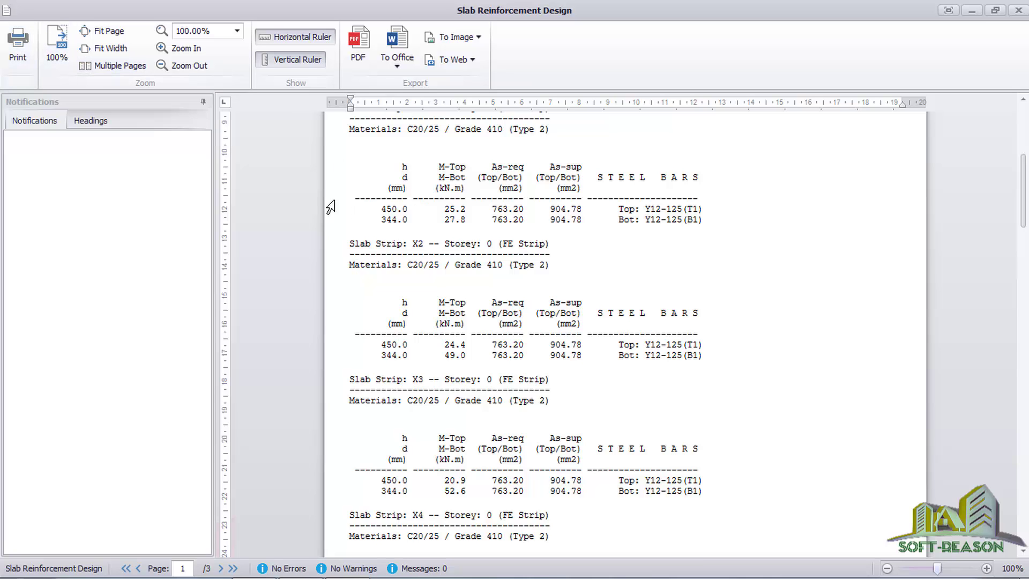
# Scroll through the report preview, then close the Slab Reinforcement Design window.
pyautogui.scroll(-4, 500, 256)
pyautogui.scroll(-20, 500, 256)
pyautogui.scroll(-3, 493, 280)
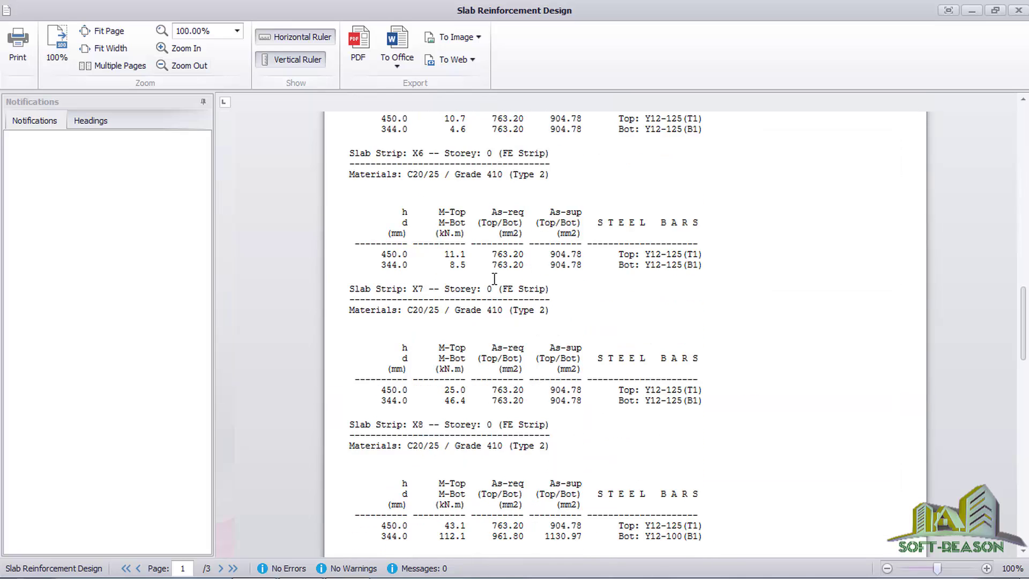
pyautogui.scroll(1, 478, 232)
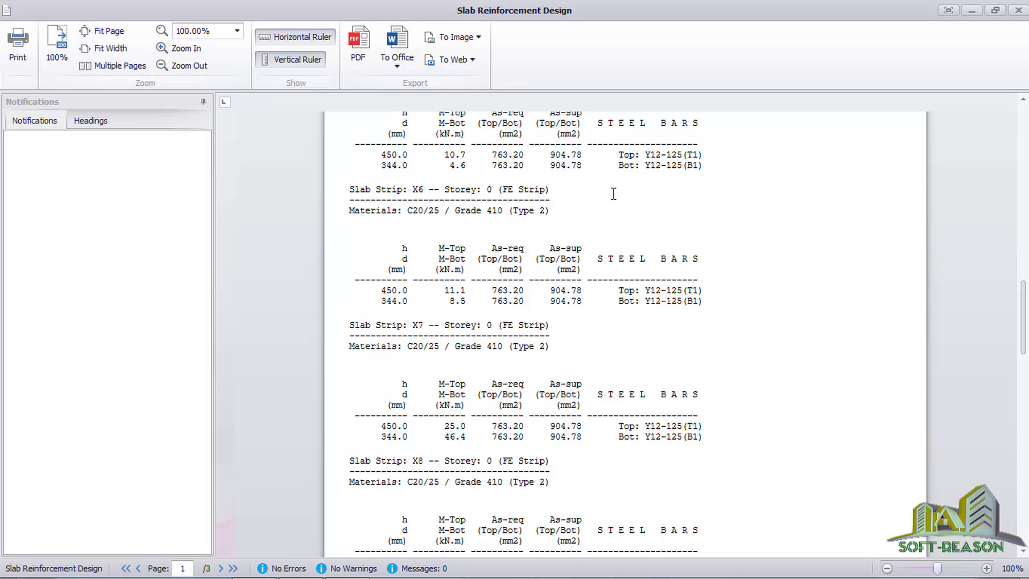
pyautogui.click(1018, 10)
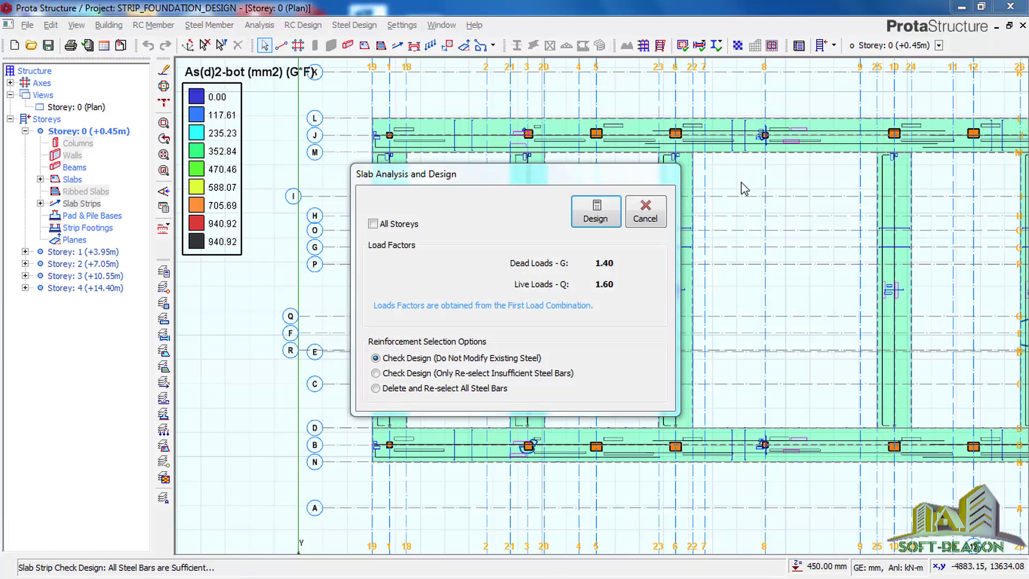
pyautogui.click(650, 212)
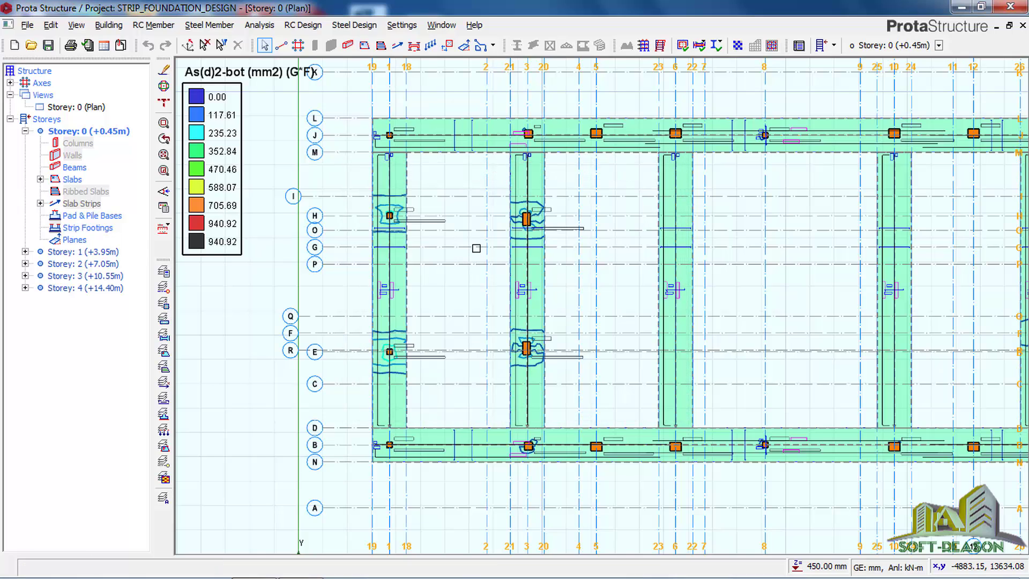
pyautogui.scroll(-2, 324, 232)
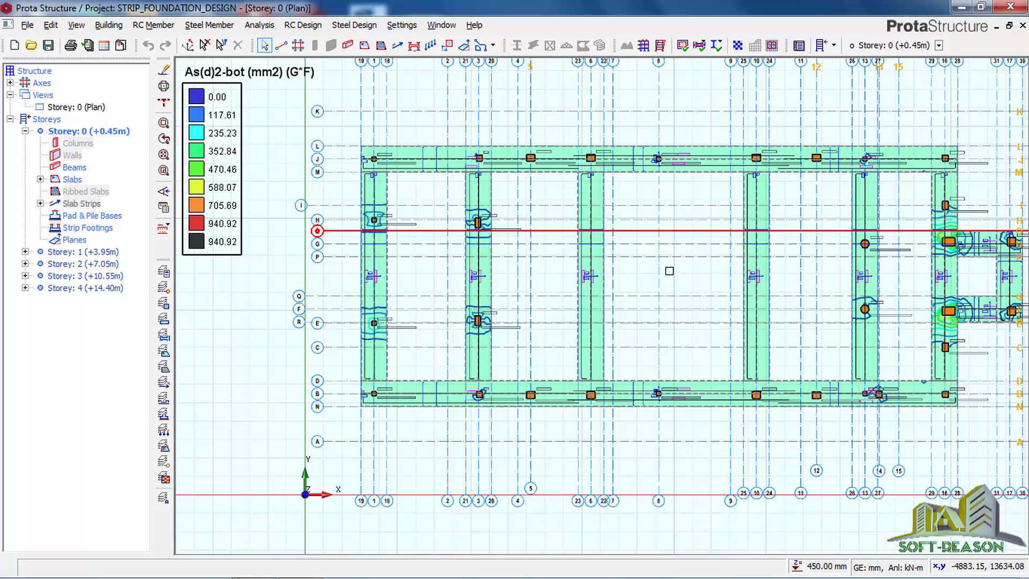
pyautogui.scroll(-4, 703, 271)
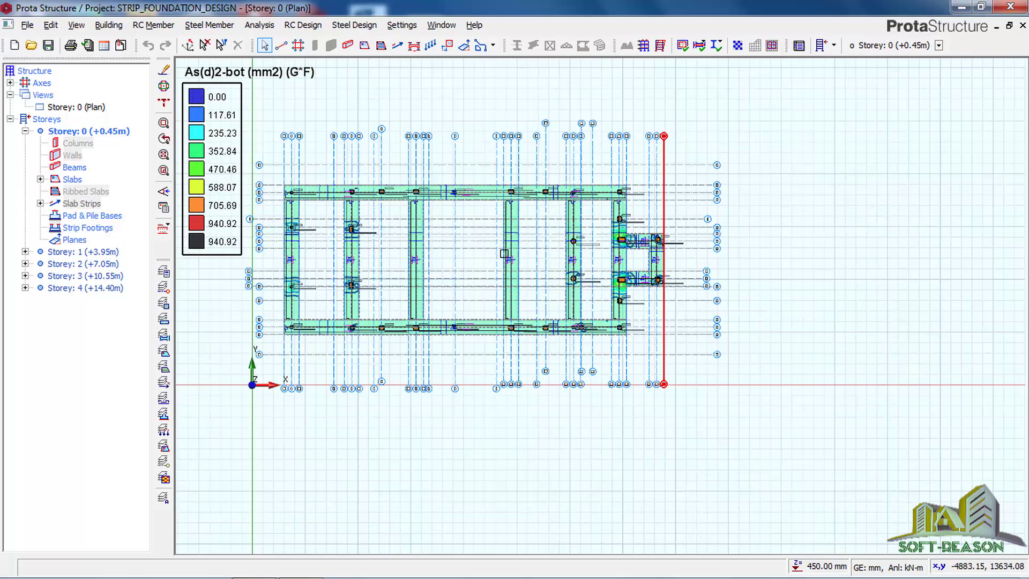
pyautogui.scroll(4, 487, 256)
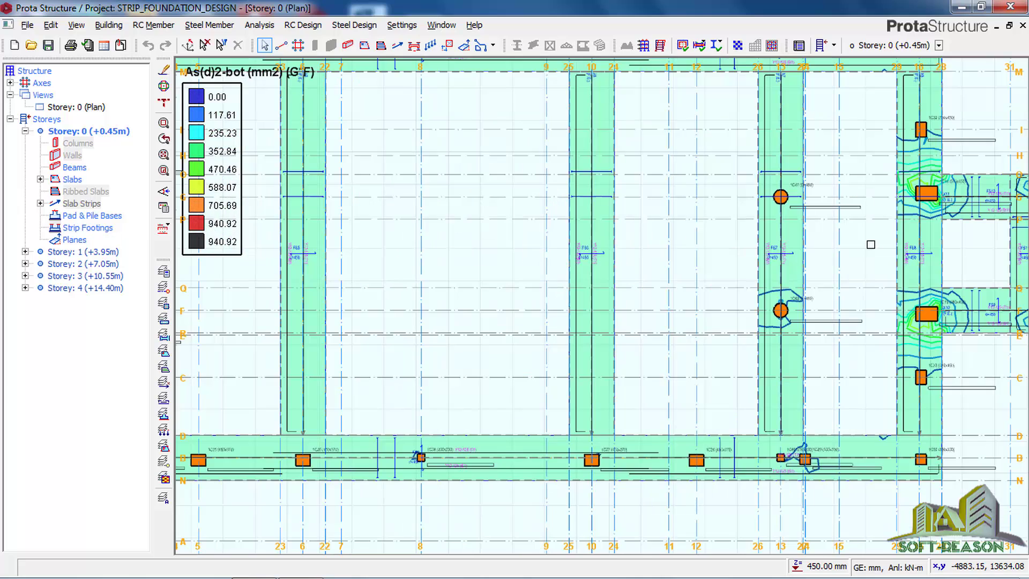
pyautogui.scroll(-3, 862, 244)
pyautogui.scroll(-1, 616, 268)
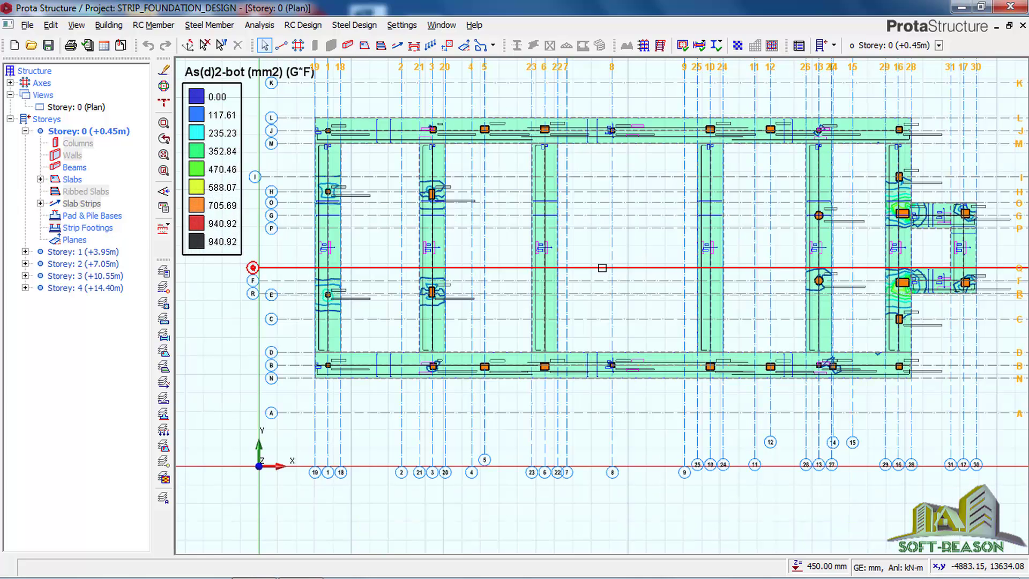
pyautogui.scroll(-1, 603, 265)
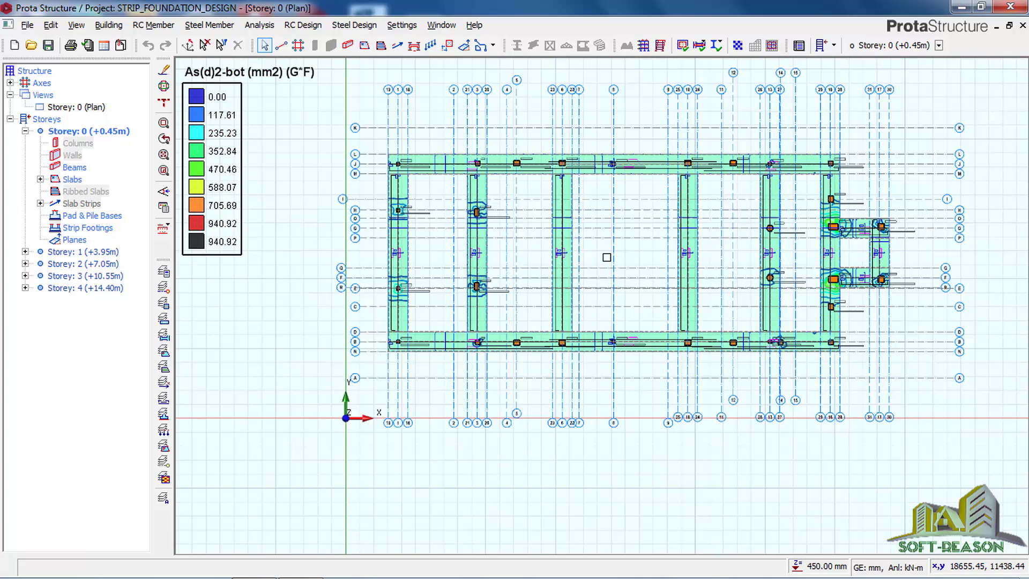